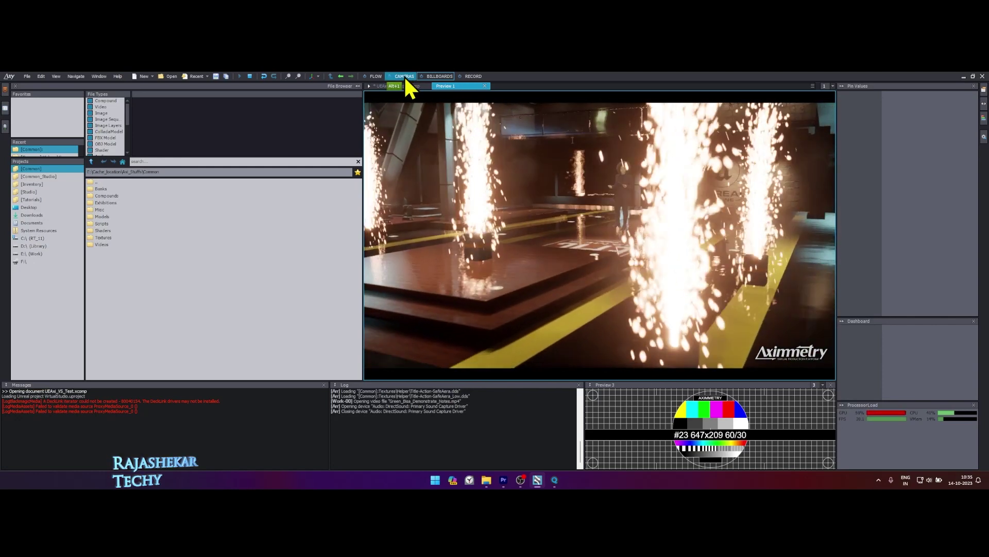
Activate the CAMERAS control board while previewing the finished virtual studio scene.
left_click(404, 76)
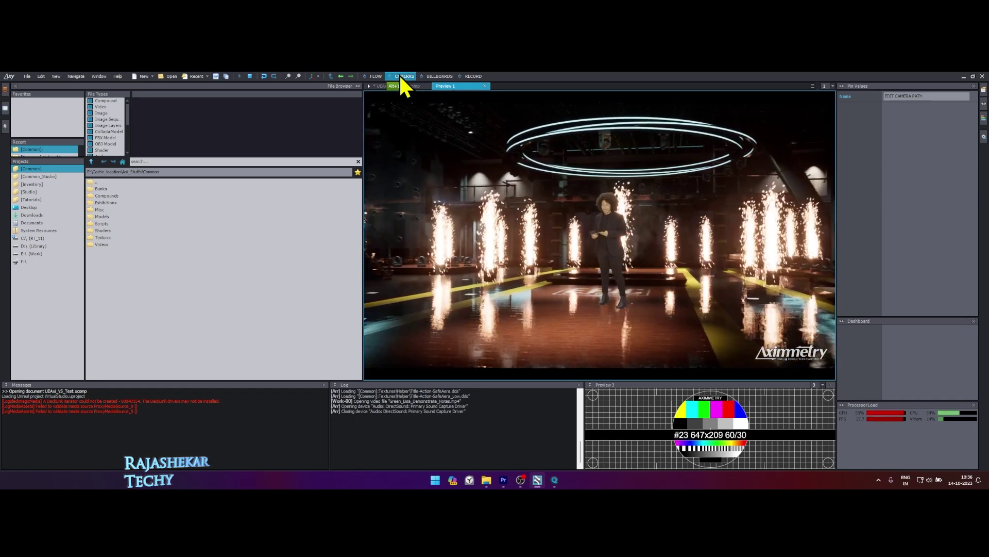
left_click(402, 78)
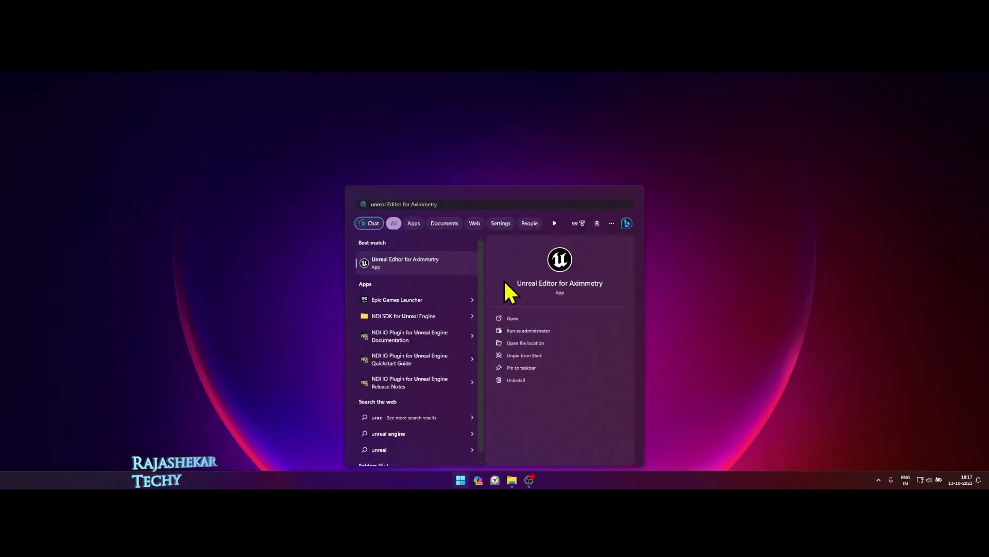
Launch Unreal Editor for Aximmetry and browse for the existing VirtualStudio project.
left_click(413, 268)
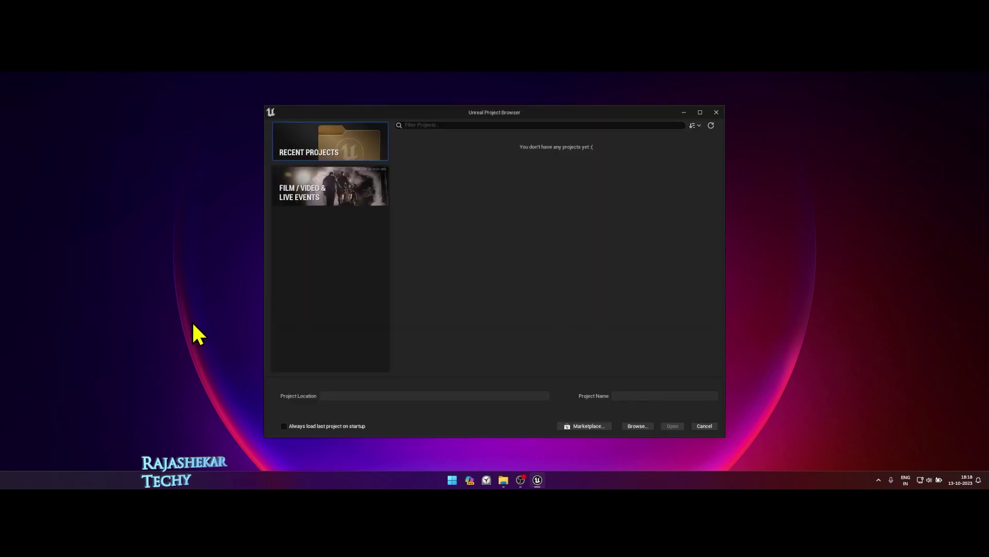
left_click(629, 427)
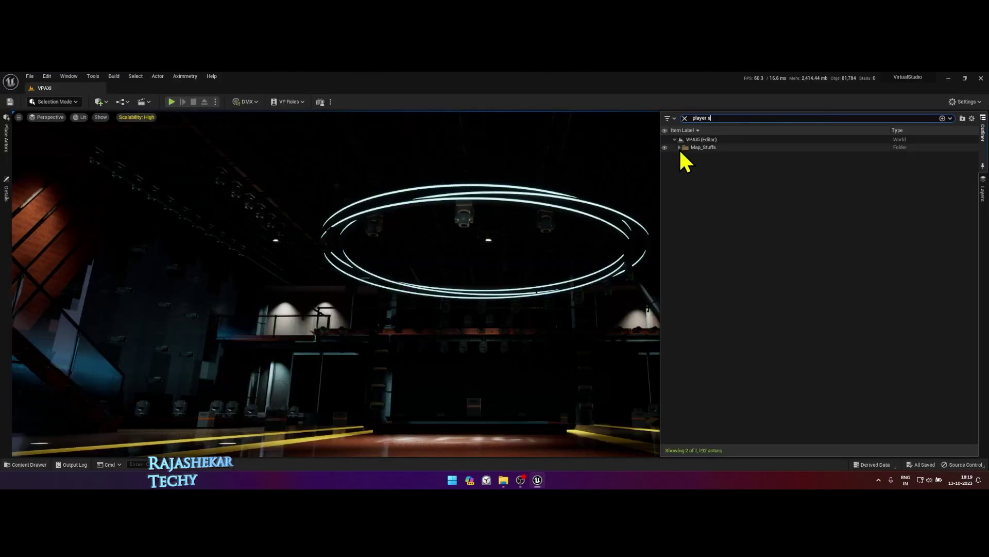
Find the Player Start actor in the level, reposition it in the studio and snap it to the floor.
left_click(679, 148)
left_click(716, 174)
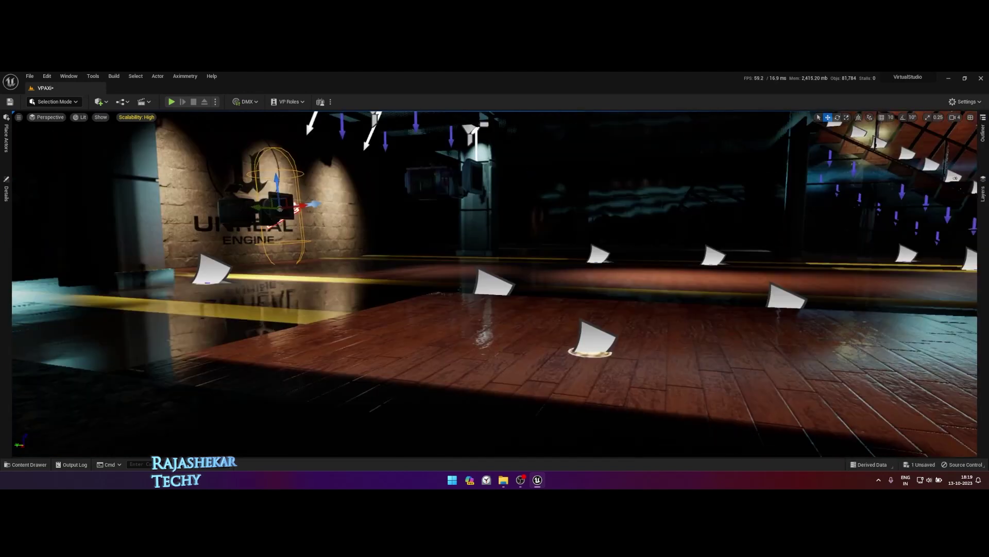
right_click_drag(274, 208, 300, 208)
left_click_drag(273, 207, 527, 183)
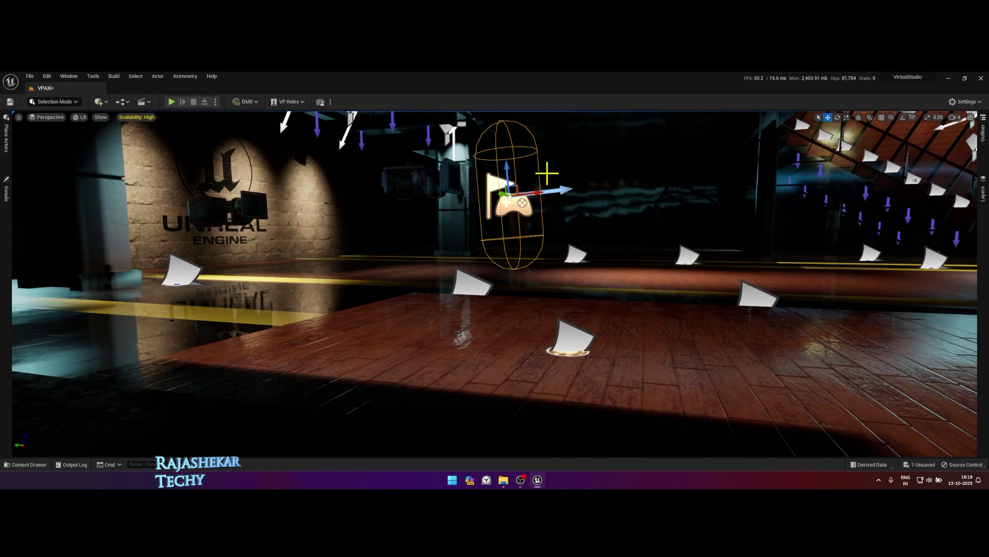
key("End")
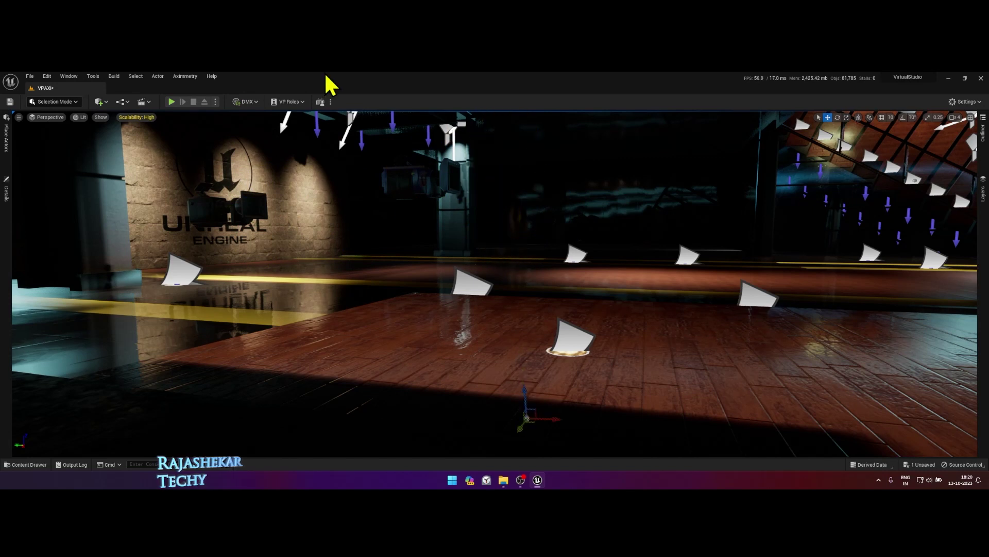
Try to add a Virtual camera (1-3 billboards), declining to replace the one already in the level.
left_click(185, 76)
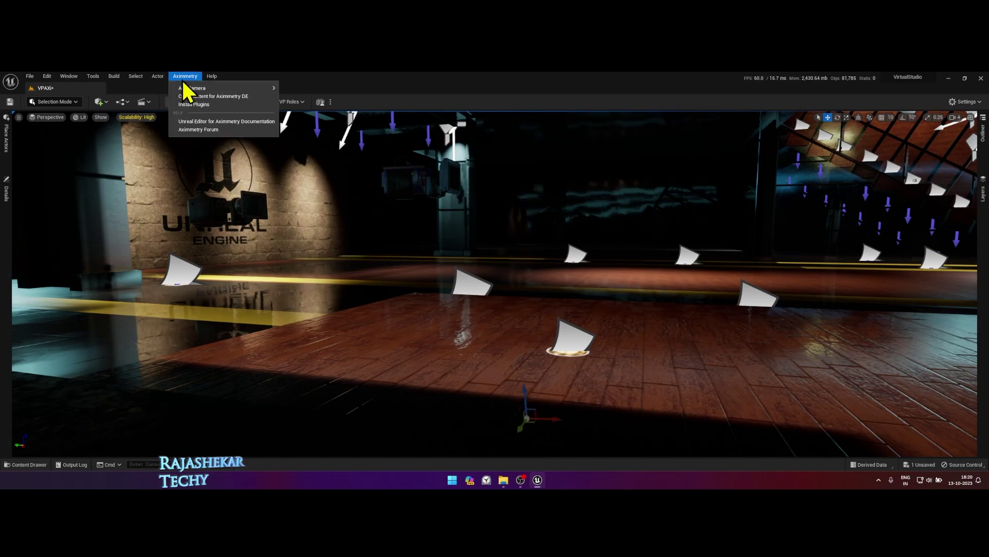
left_click(183, 79)
left_click(183, 80)
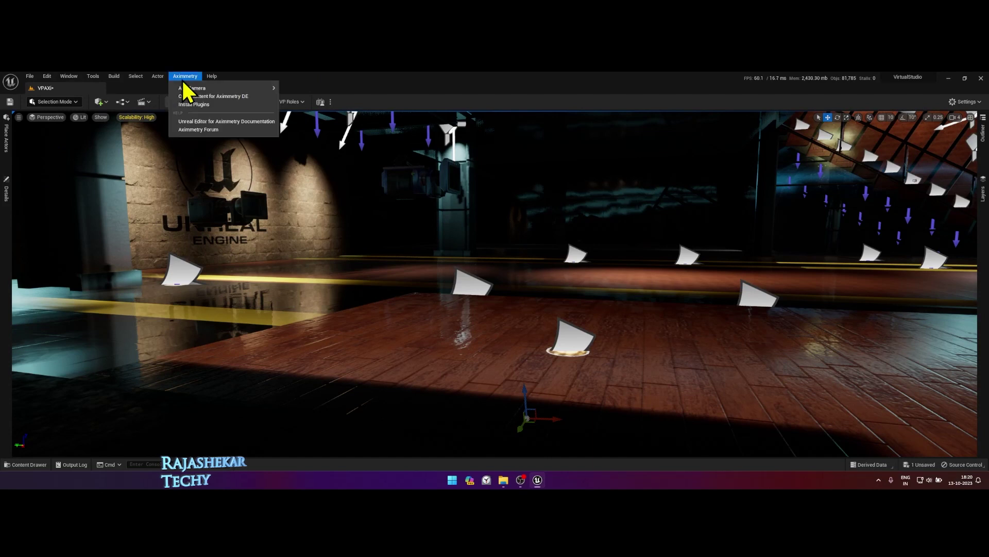
mouse_move(187, 91)
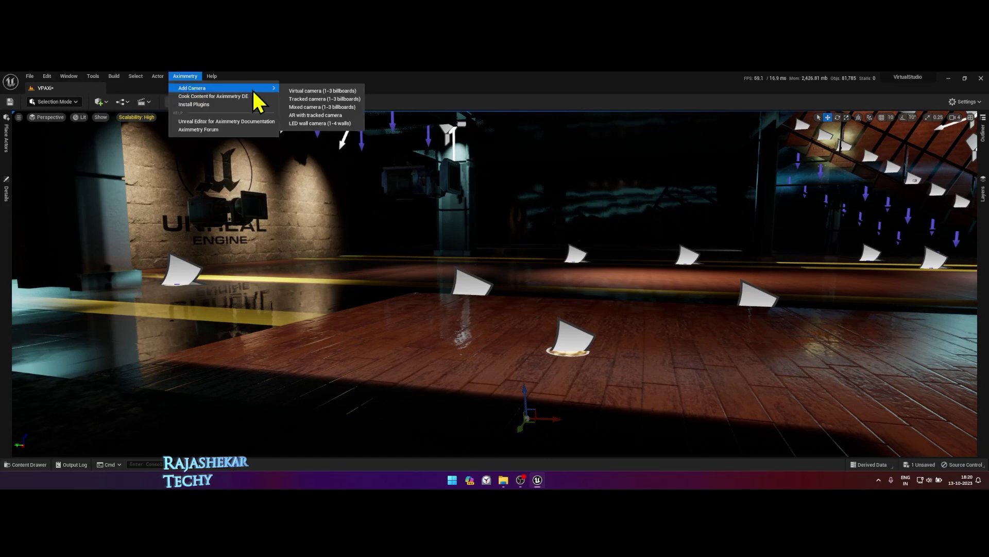
left_click(326, 93)
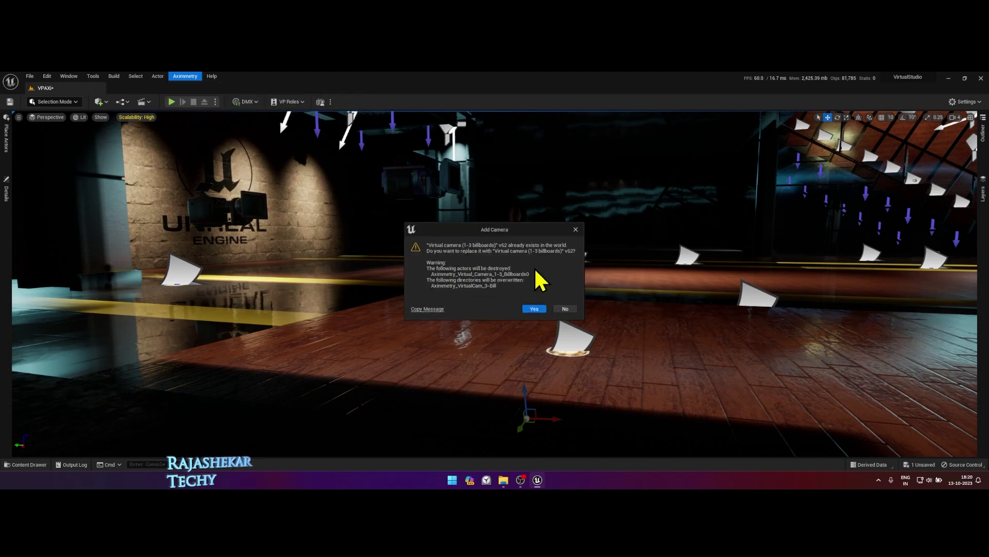
left_click(570, 311)
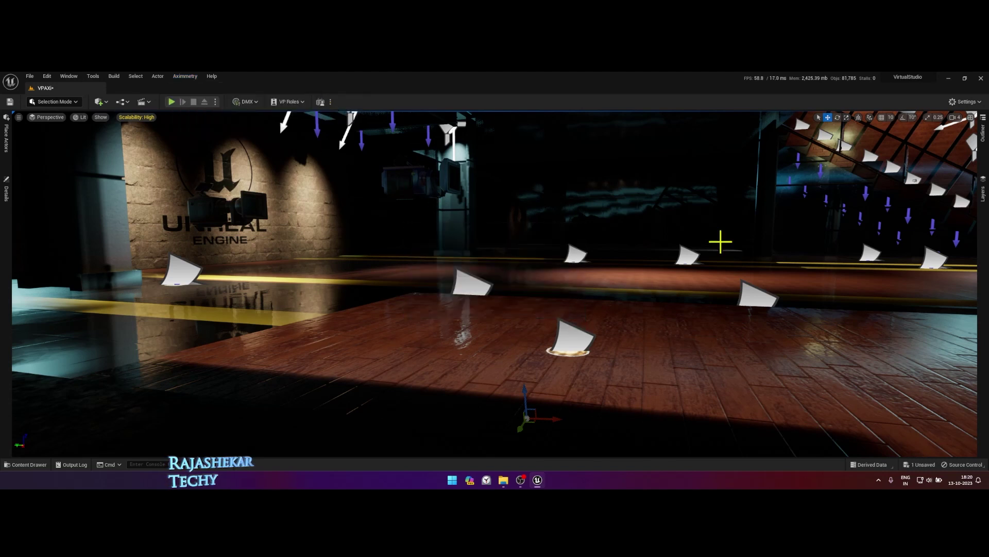
Select the Aximmetry virtual camera actor and move it into the studio, undoing the trial rotation along the way.
left_click(982, 133)
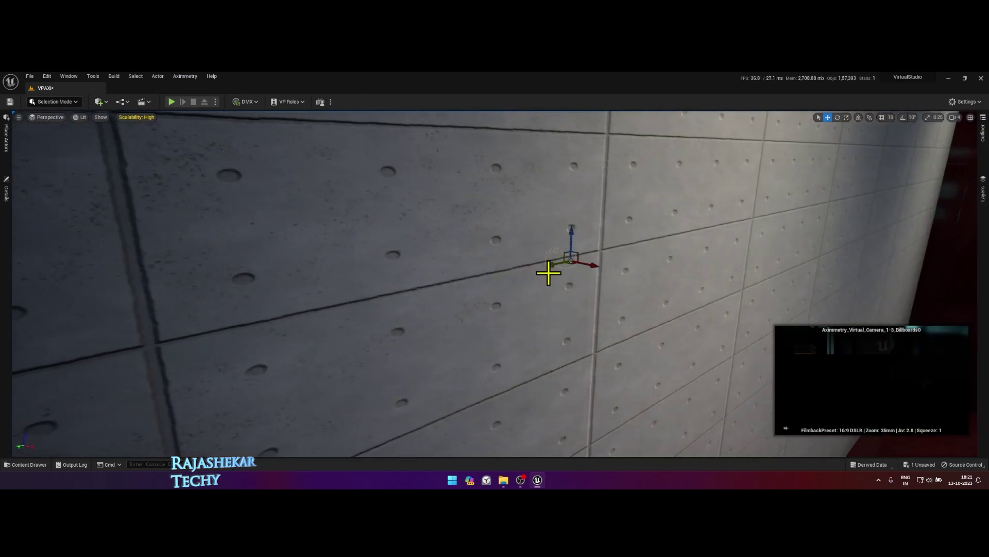
left_click_drag(548, 272, 208, 318)
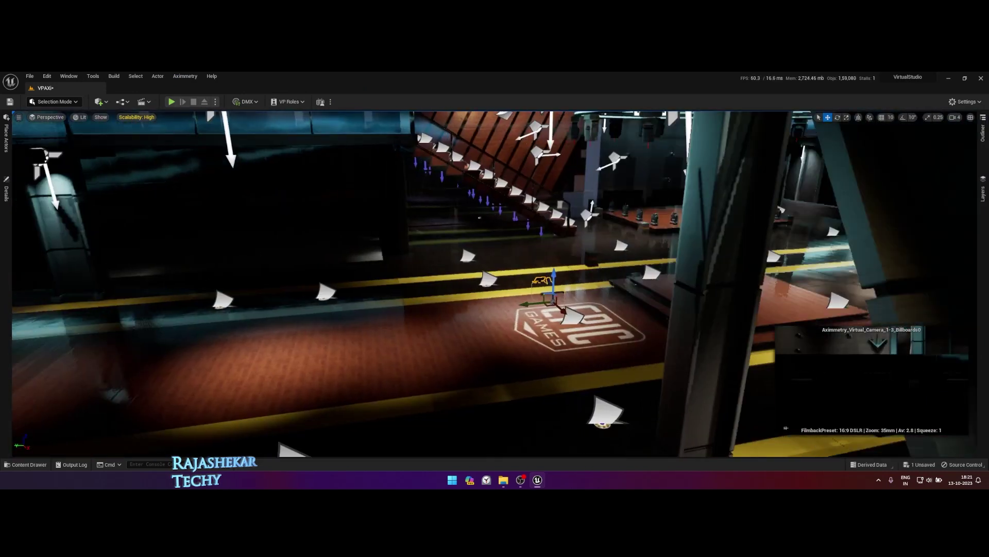
middle_click_drag(577, 273, 589, 273)
mouse_move(567, 278)
left_mouse_down()
mouse_move(566, 211)
mouse_move(584, 204)
mouse_move(558, 274)
left_mouse_up()
key("e")
key("ctrl+z")
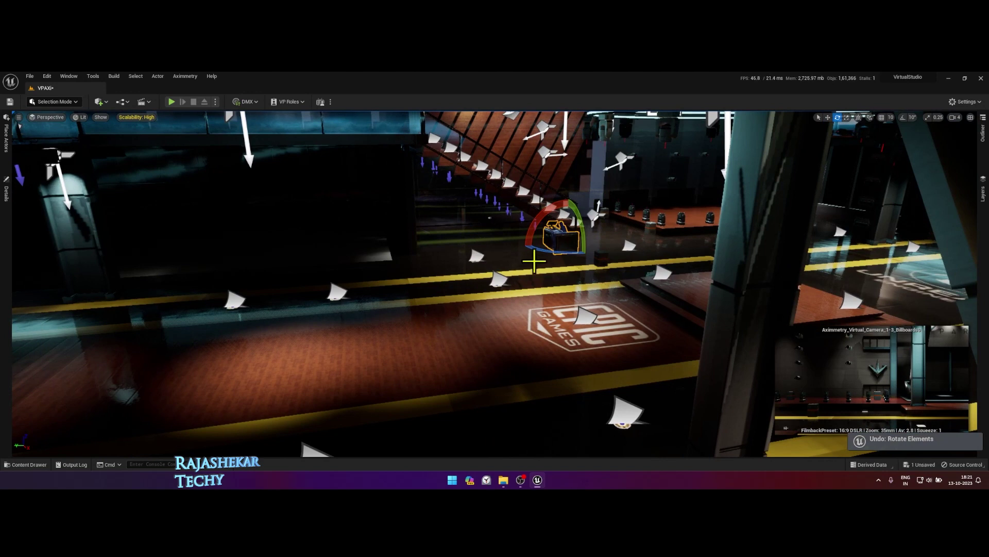
right_click_drag(536, 265, 616, 269)
key("w")
right_click_drag(495, 222, 464, 223)
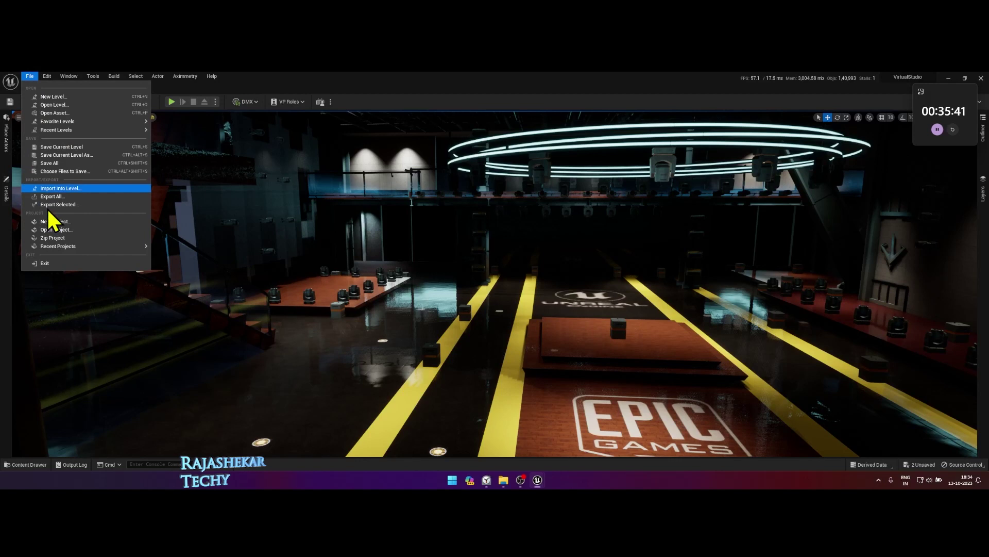
Open the save-as dialog for the current level and cancel it.
left_click(70, 155)
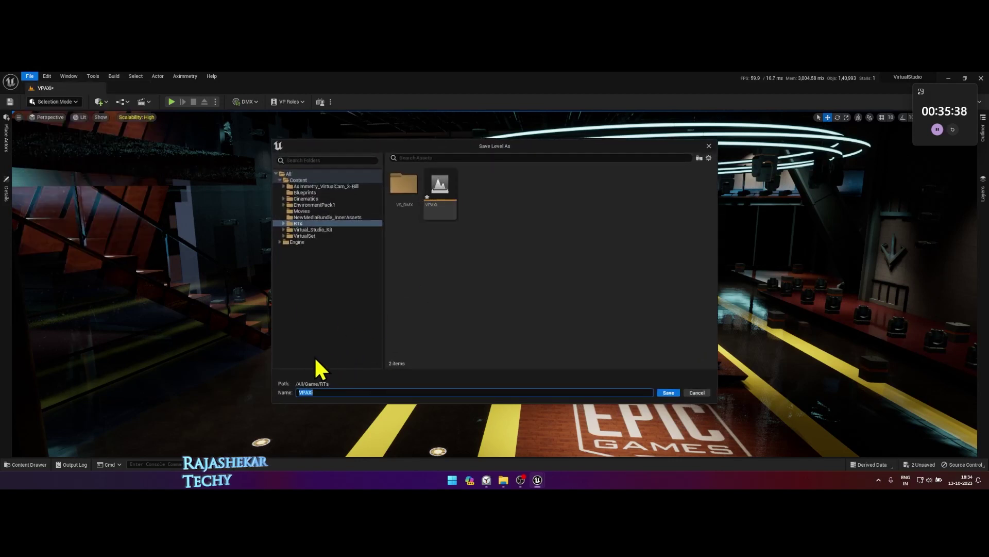
left_click(702, 394)
Open the project settings, filter them for "map" and review the level choices for the Editor Startup Map.
left_click(46, 78)
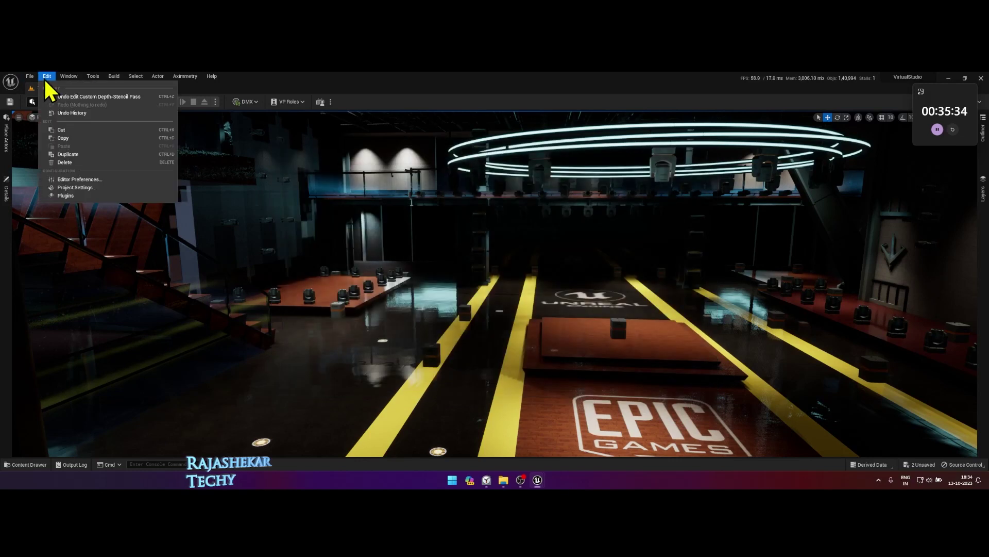
left_click(67, 186)
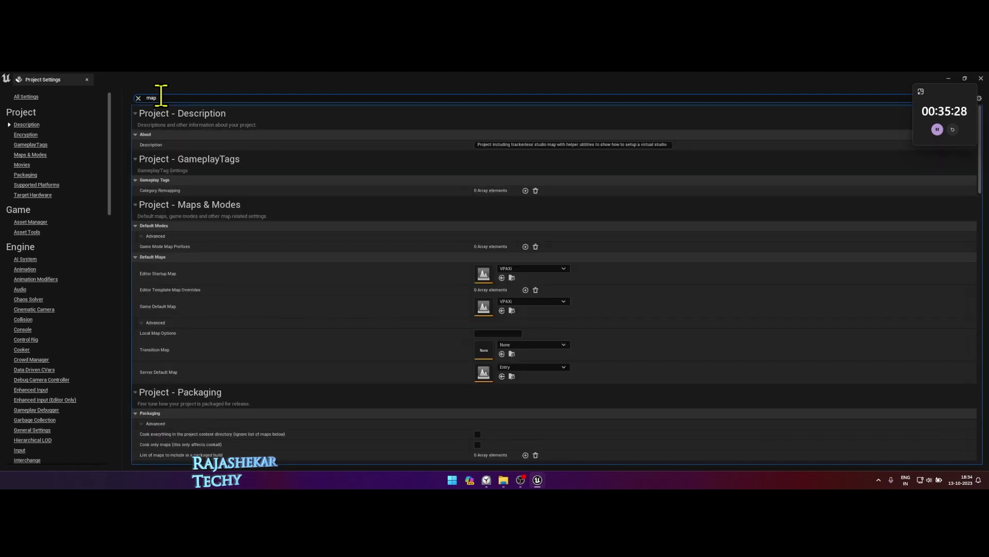
left_click(506, 269)
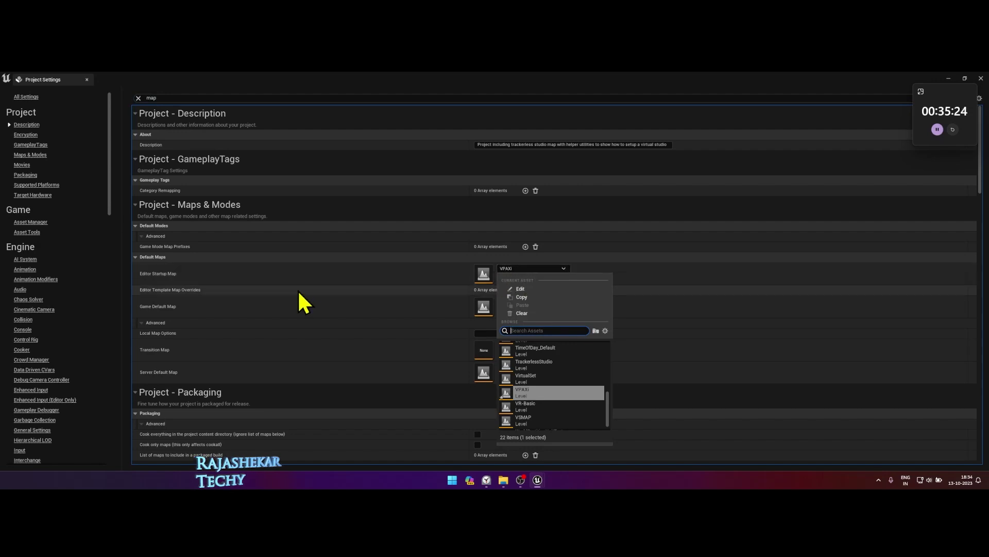
left_click(491, 225)
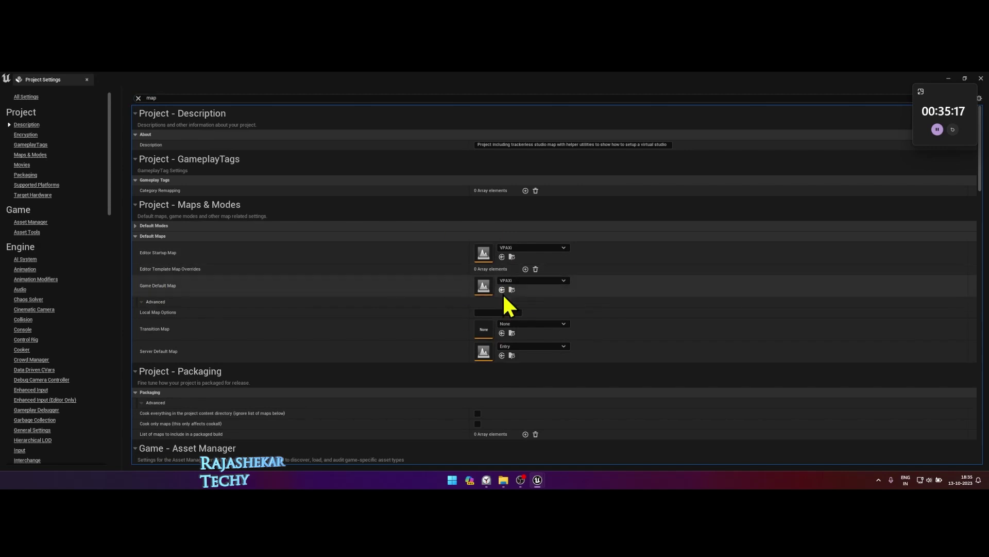
Search the project settings for "plan" and "stencil" to check the related rendering options.
left_click(154, 98)
type("pa")
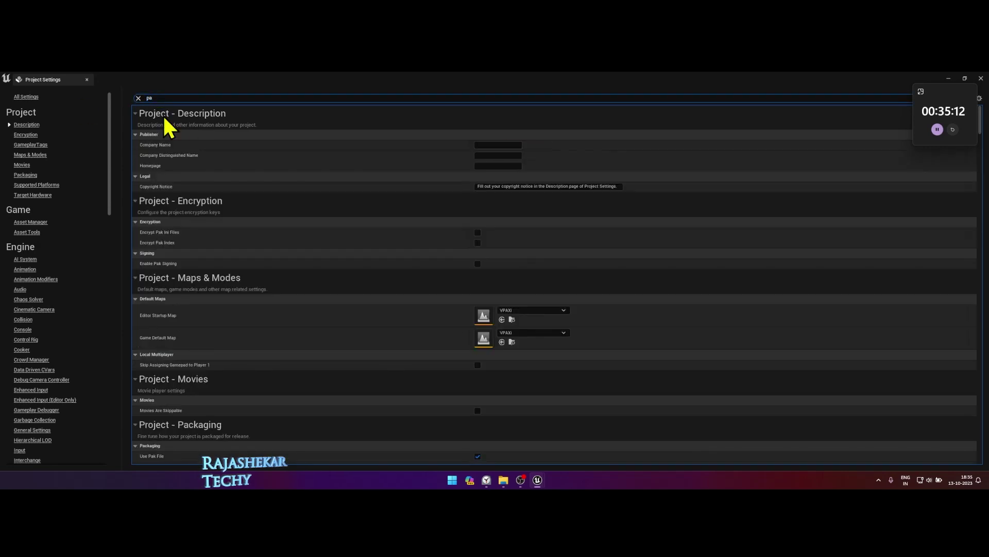
key("BackSpace")
type("lan")
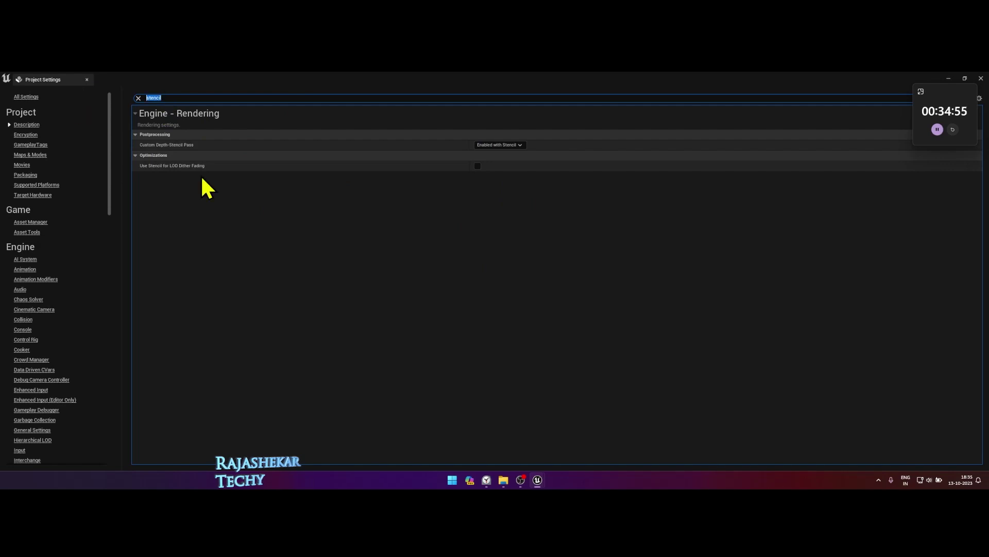
Filter the project settings for "mode", review the Default Pawn Class choices and close the settings.
type("mode")
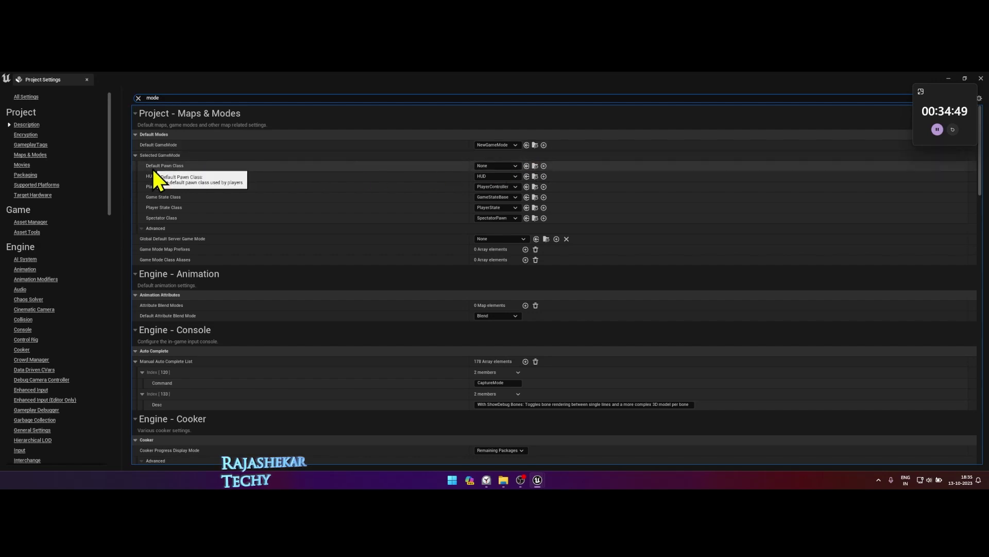
left_click(496, 167)
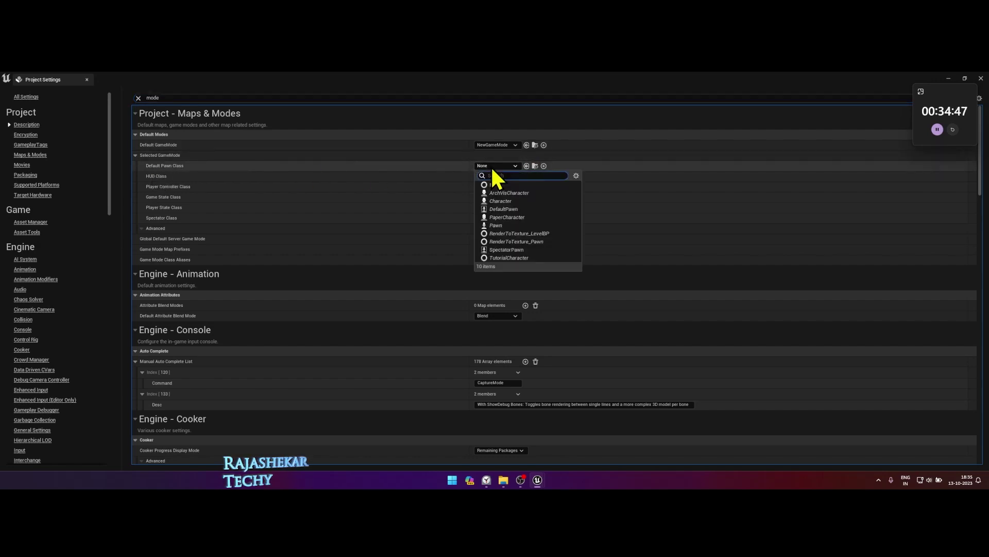
left_click(480, 167)
left_click(87, 79)
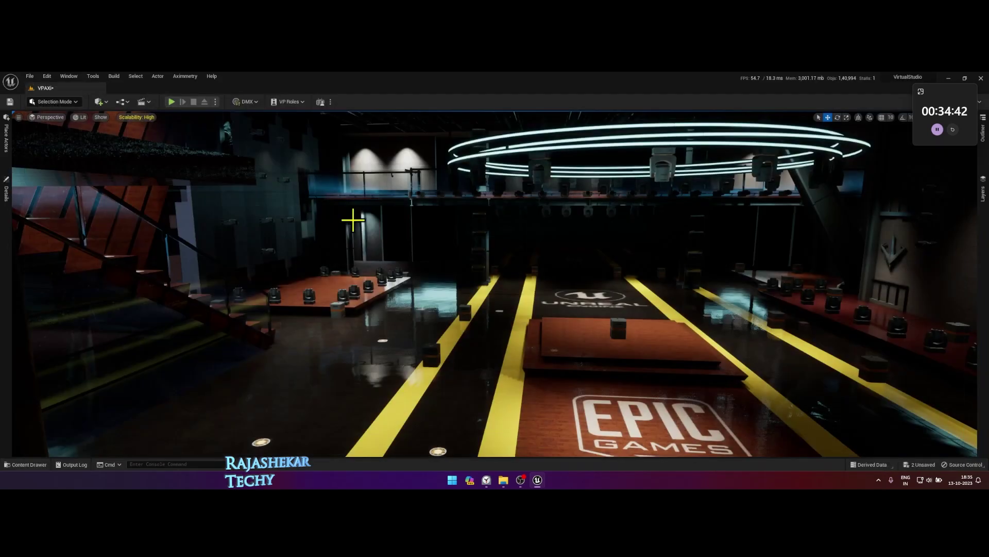
Save all changes in the project and close the Unreal Editor.
left_click(30, 76)
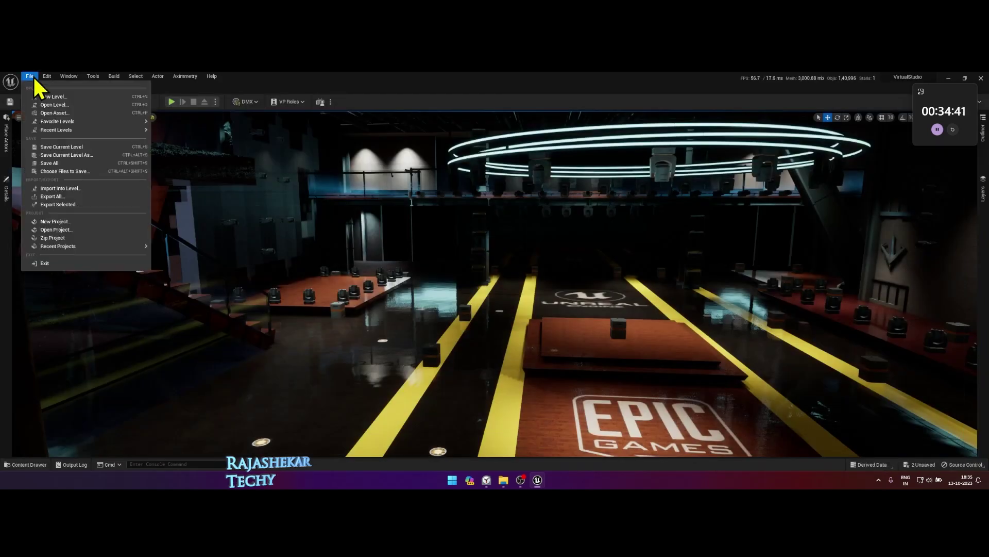
left_click(49, 163)
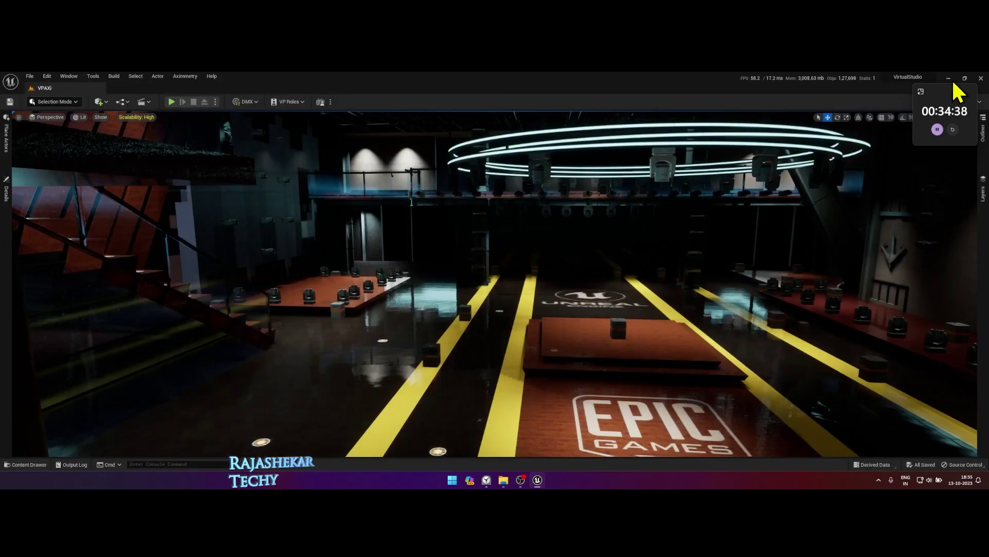
left_click(981, 78)
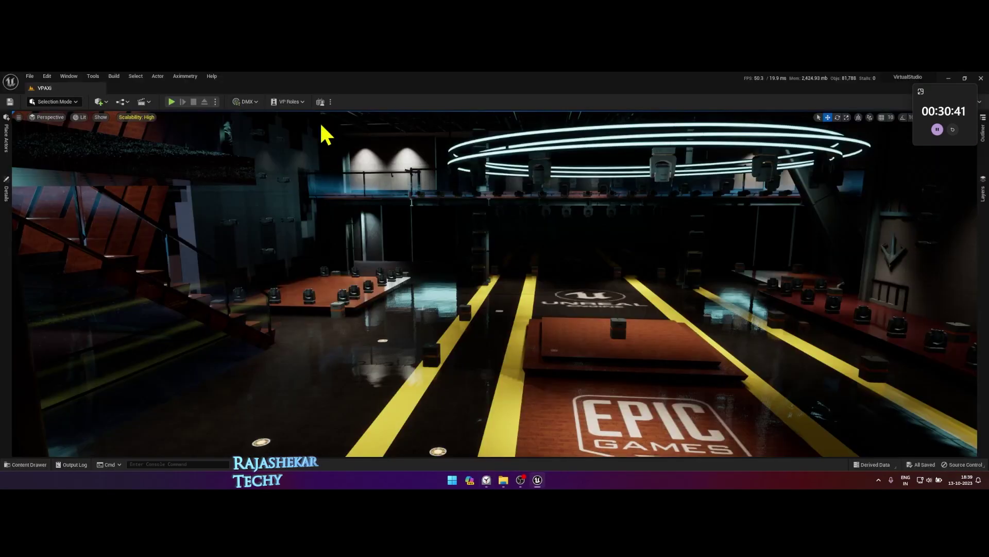
Cook the project's content for Aximmetry DE and check the build result in the output log.
left_click(183, 77)
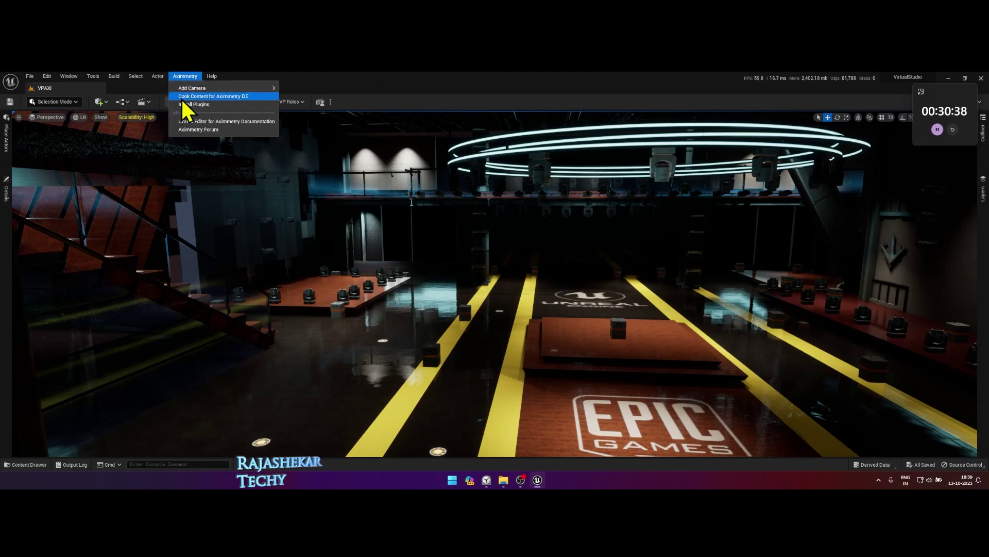
left_click(220, 97)
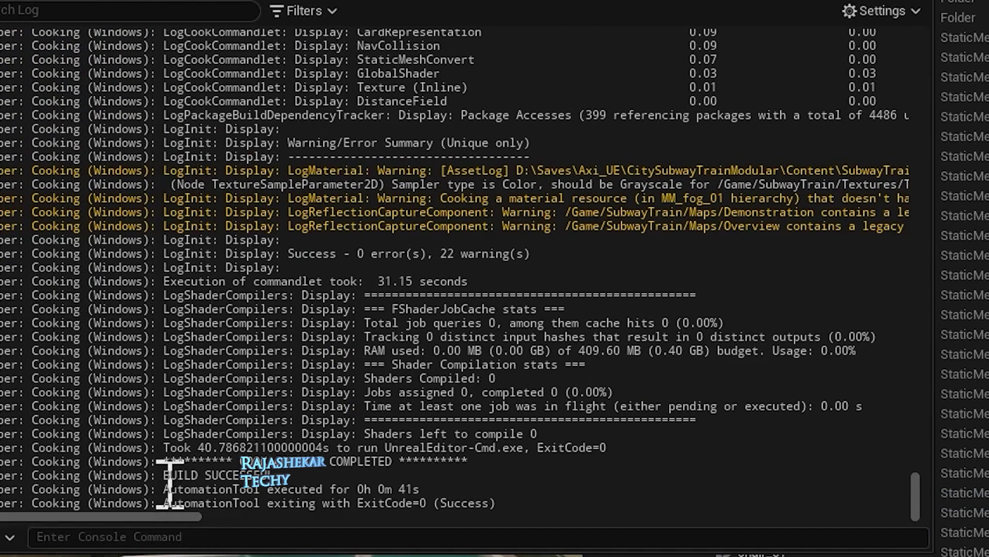
left_click_drag(156, 475, 305, 477)
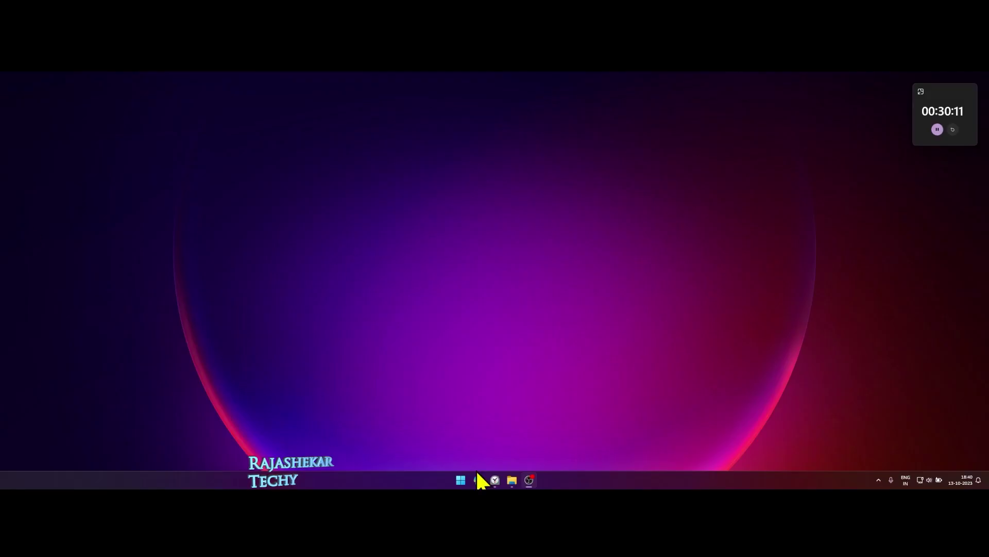
Launch Aximmetry Composer with the existing startup configuration and create a new compound.
left_click(478, 480)
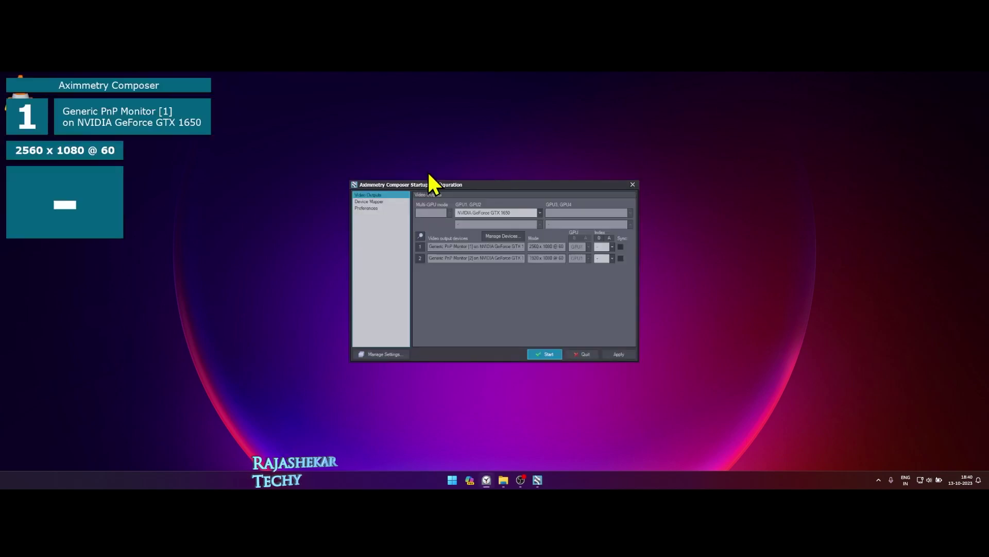
left_click(547, 354)
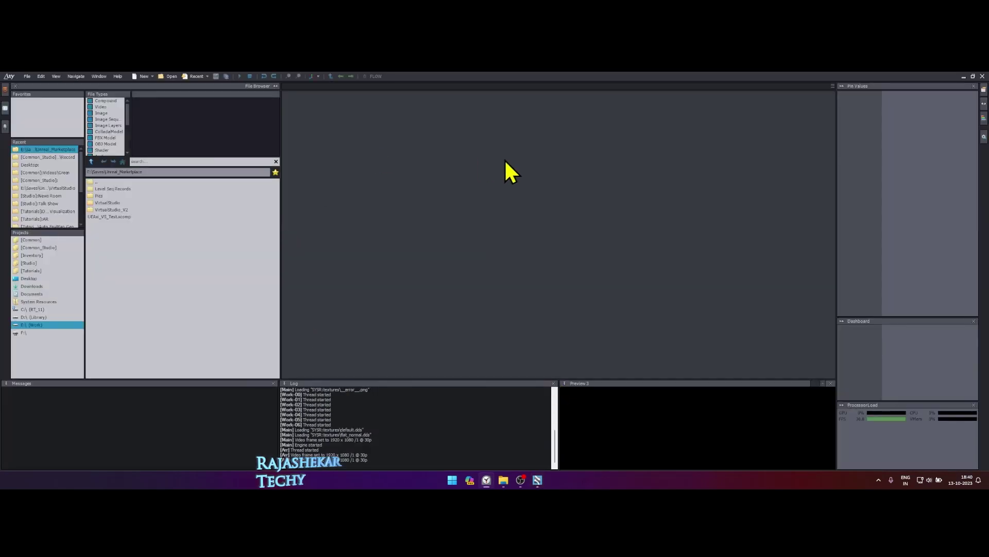
left_click(25, 77)
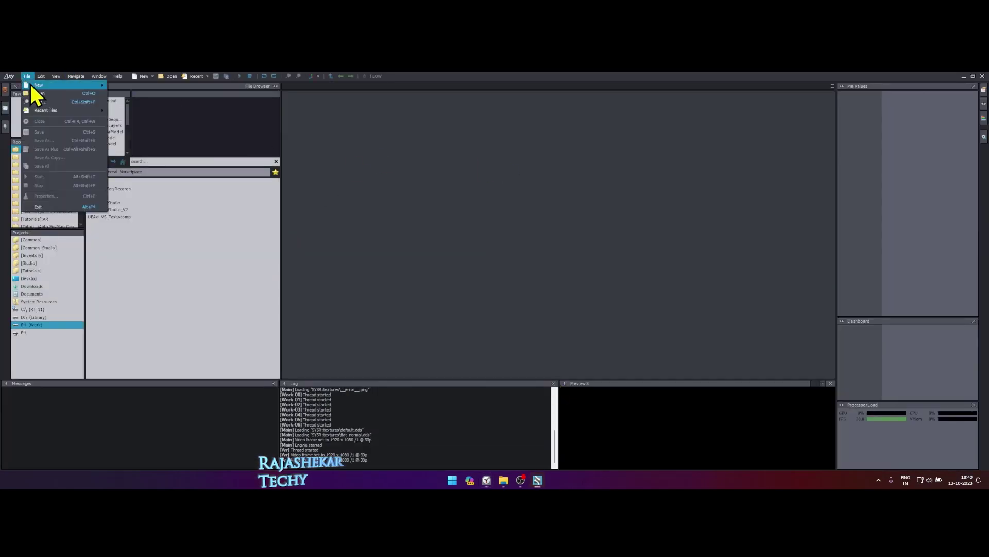
mouse_move(34, 85)
left_click(130, 86)
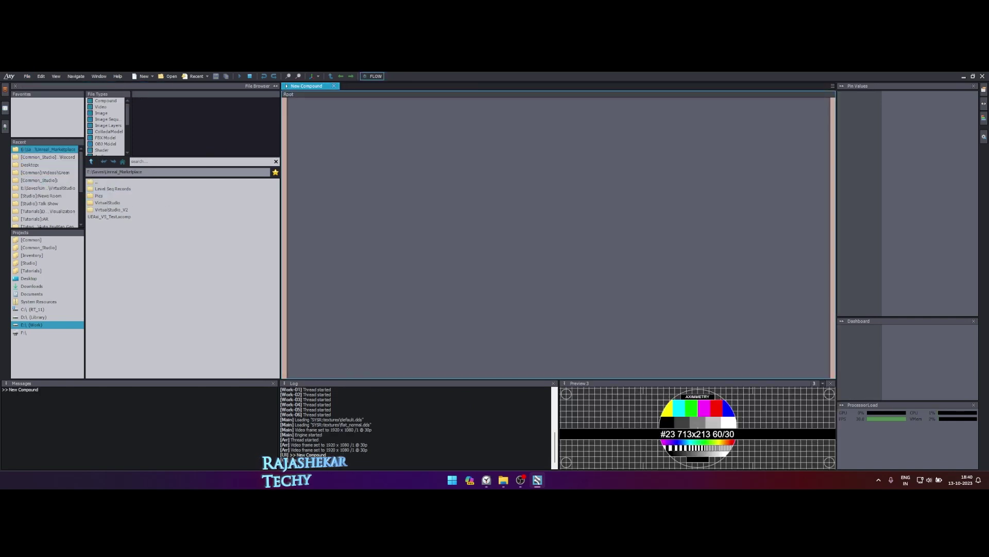
Add VirtualStudio.uproject from the VirtualStudio project folder to the compound and place its node in the flow editor's left half.
left_click_drag(10, 268, 361, 400)
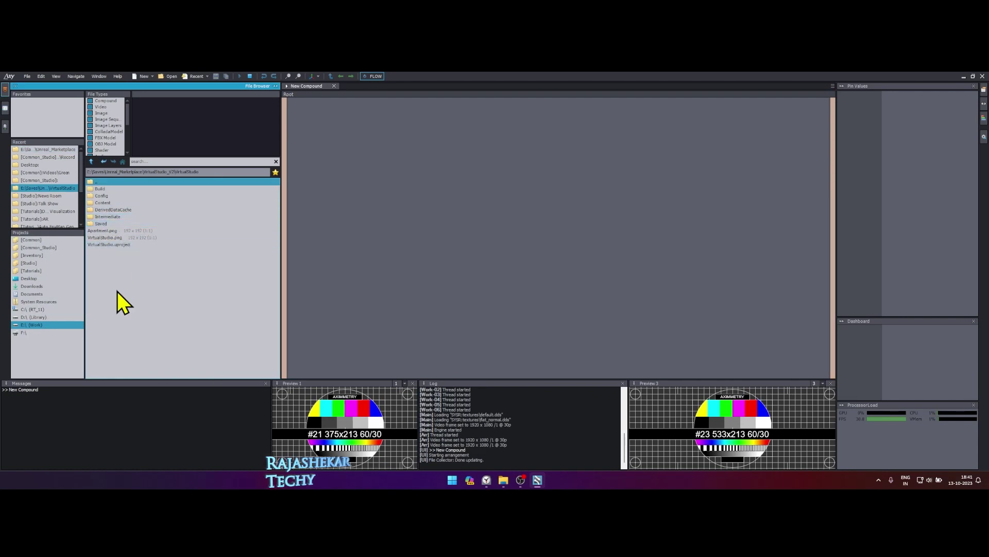
left_click(101, 245)
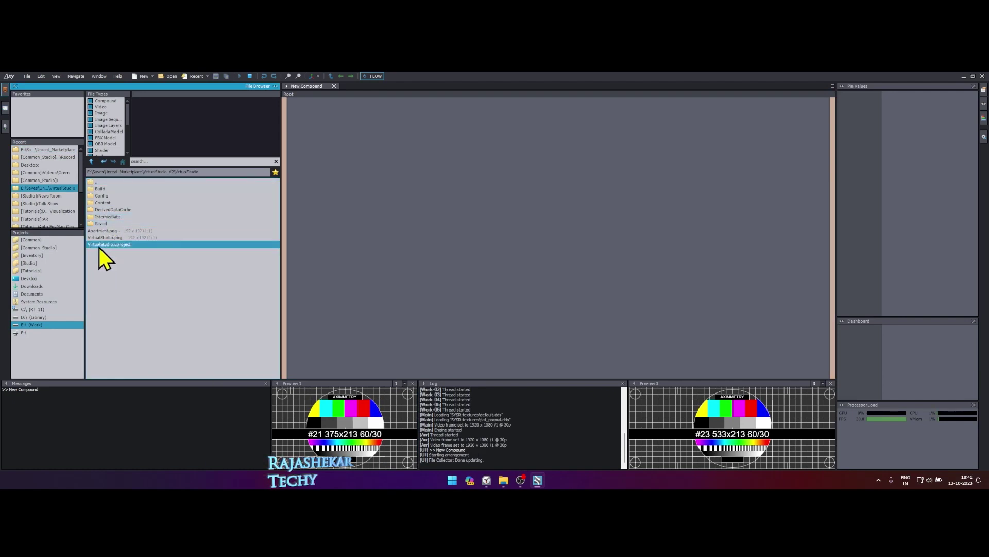
left_click_drag(99, 248, 353, 246)
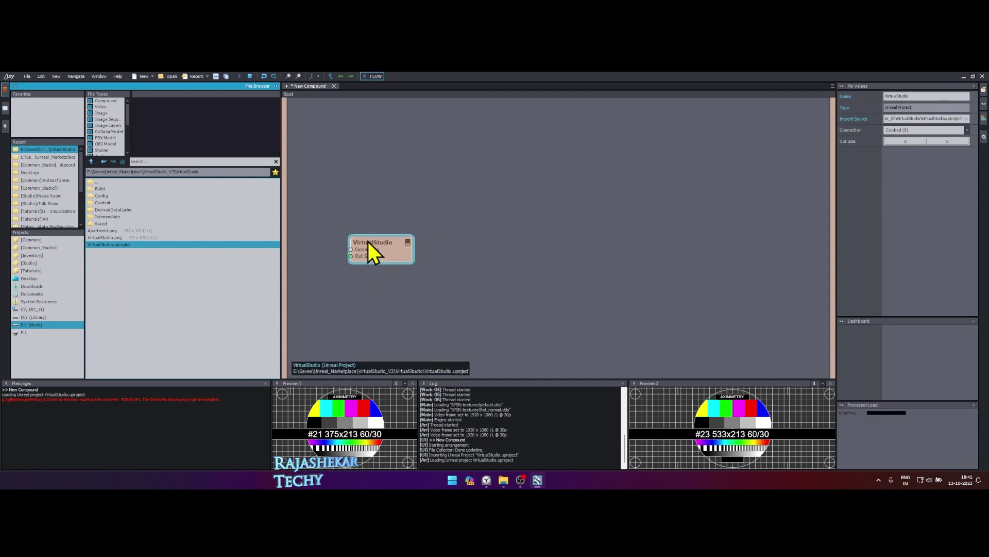
left_click_drag(372, 239, 414, 177)
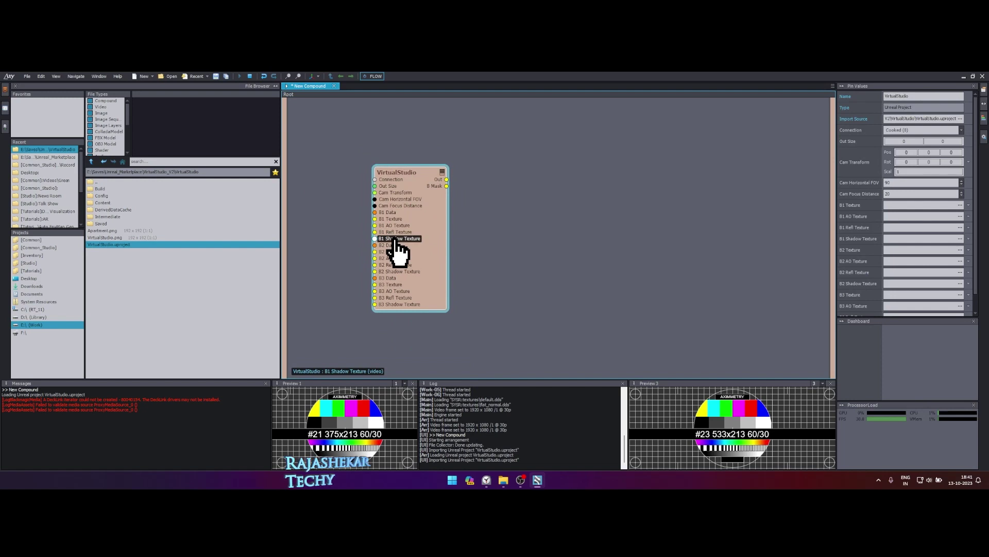
Add the green-screen video Green_Bisa_Demonstrate_Notes.mp4 from the [Common] Videos\Green folder beside the VirtualStudio node.
left_click(37, 243)
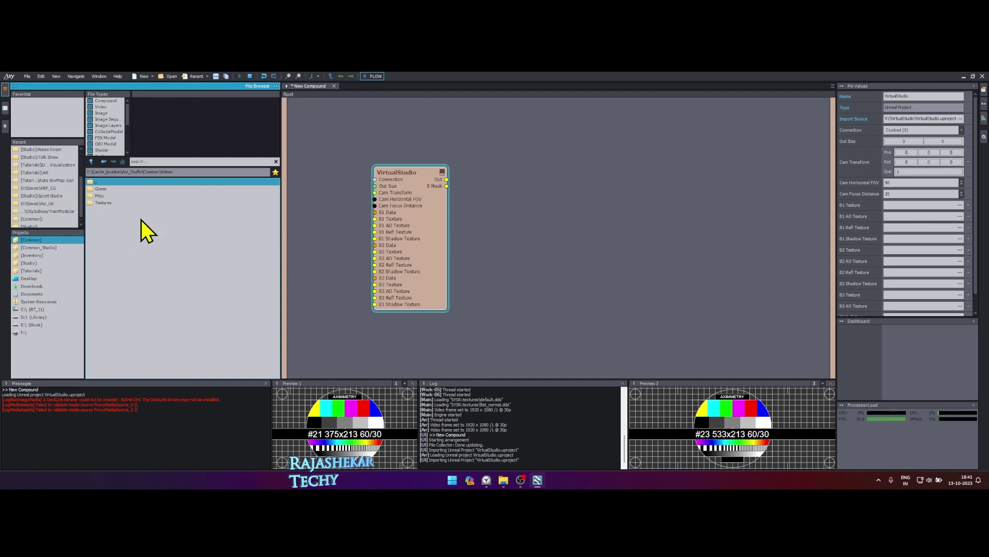
double_click(104, 190)
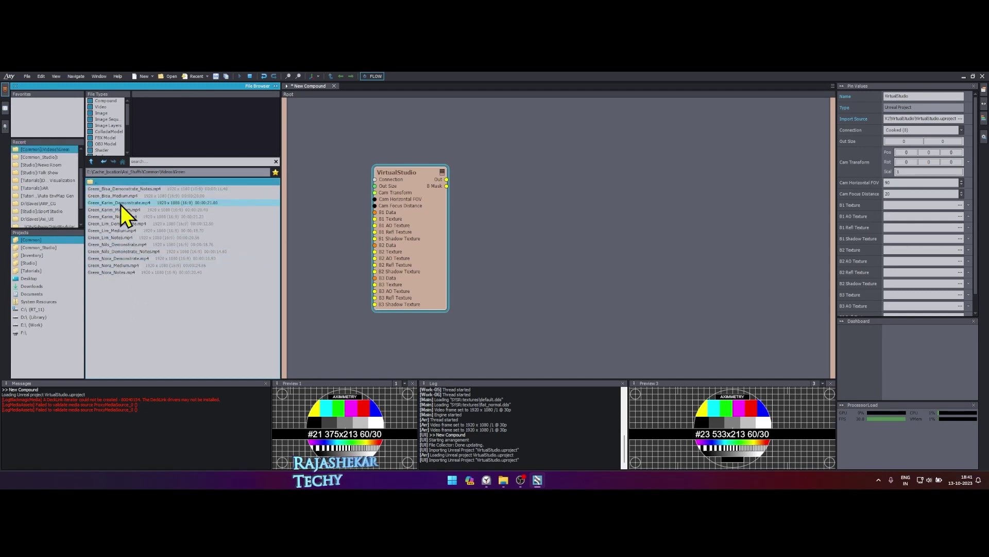
left_click(119, 190)
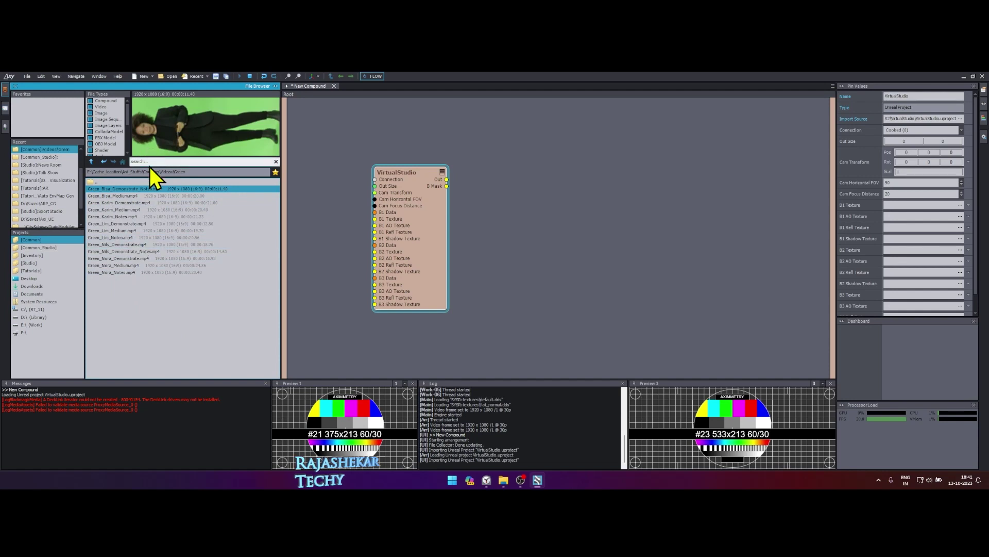
left_click_drag(110, 191, 497, 246)
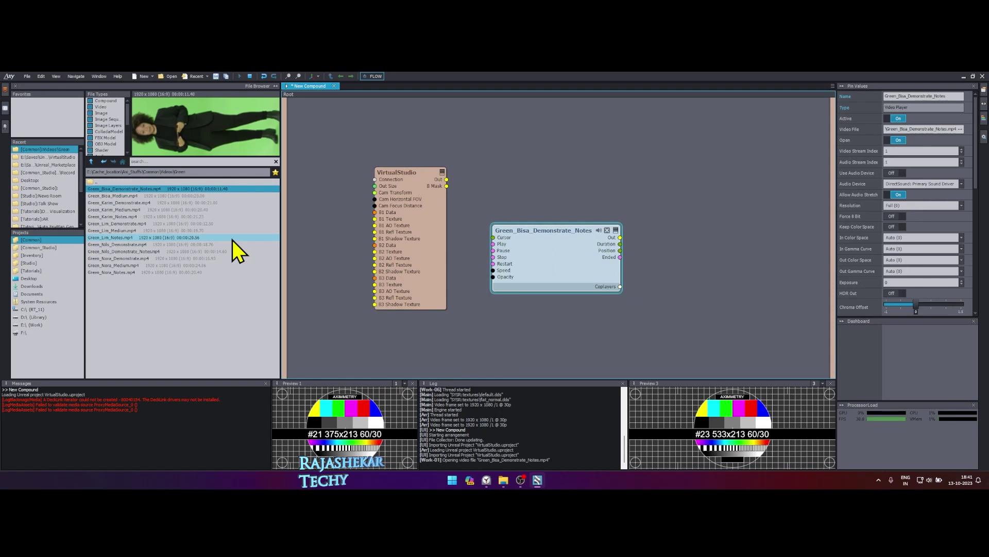
Search the common files for "unreal" and add VirtualCam_Unreal_A-B_Preview_3-Cam beside the video player node.
left_click(41, 245)
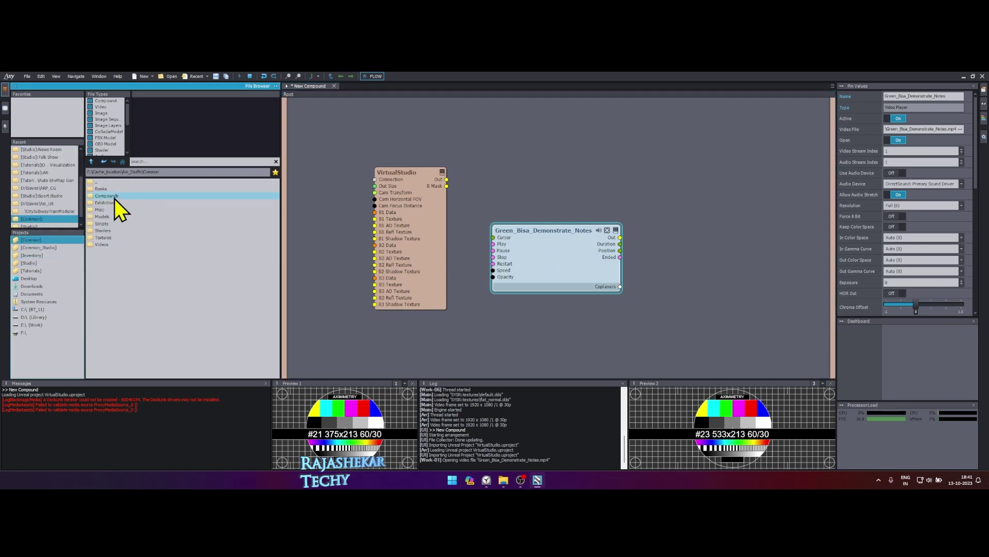
left_click(161, 162)
type("unreal")
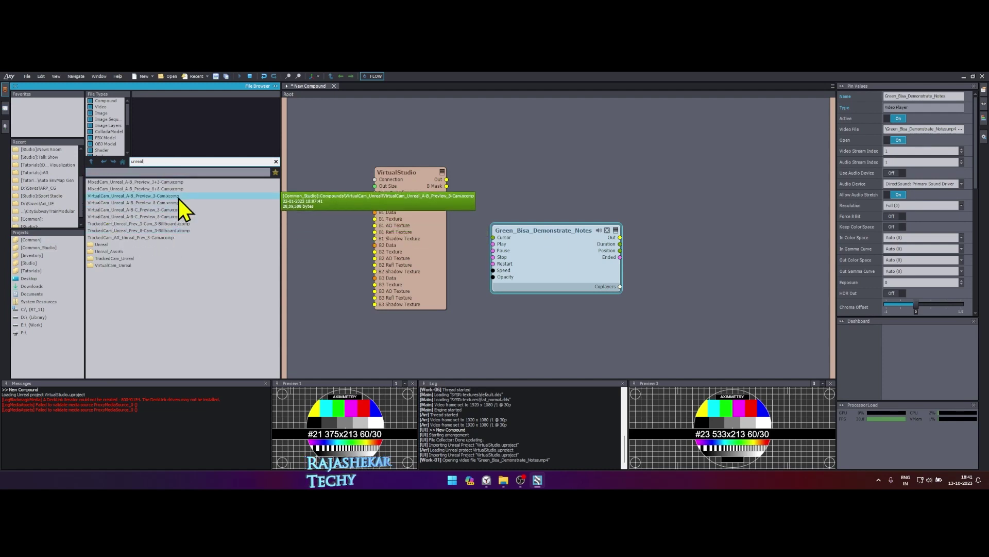
left_click_drag(112, 200, 699, 218)
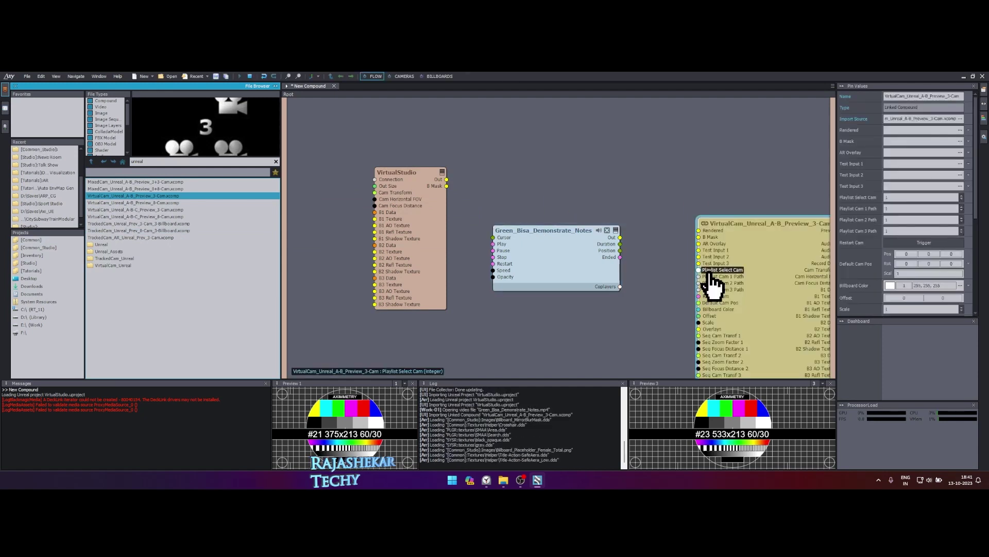
left_click_drag(756, 242, 709, 187)
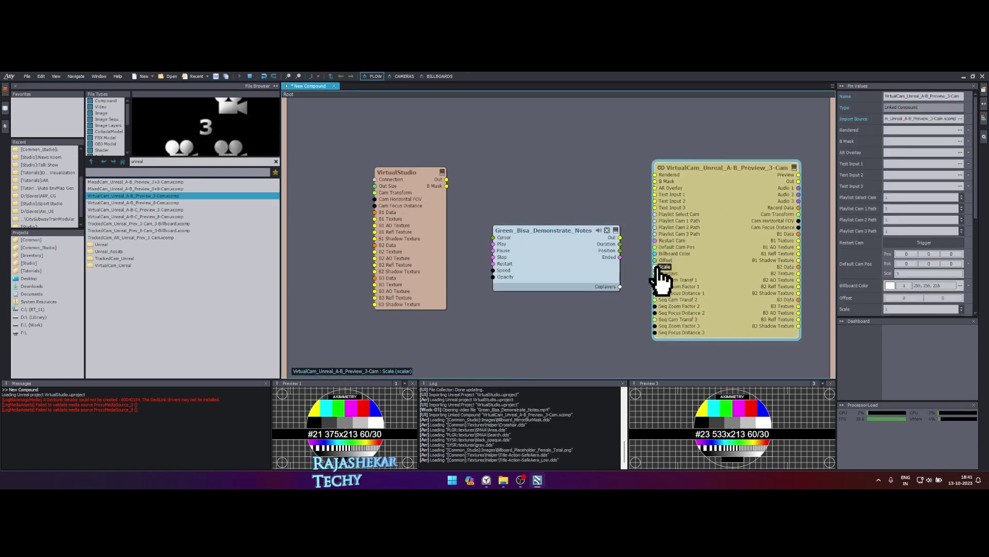
scroll(615, 304, "down", 3)
right_click_drag(616, 304, 475, 289)
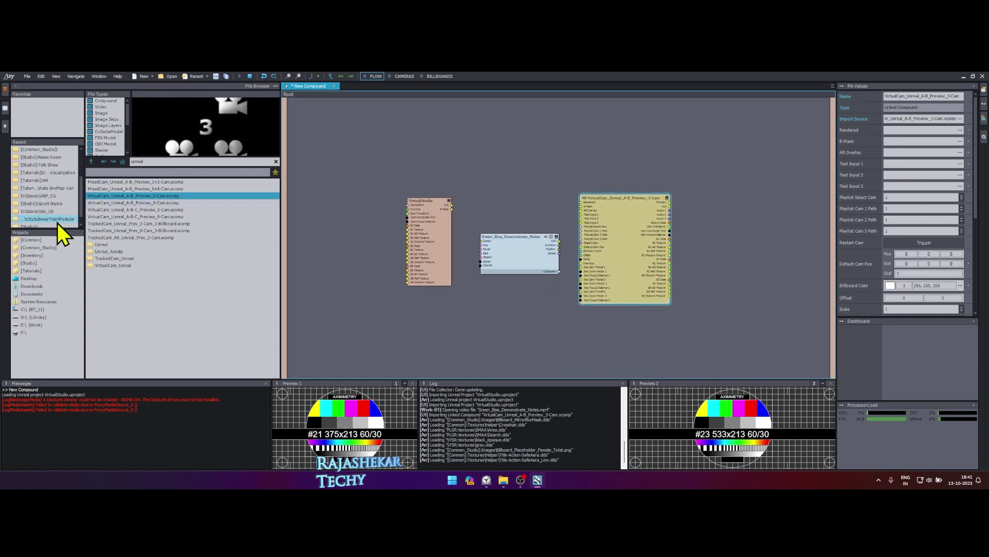
Search the files for "record" and place the Record_3-Audio compound on the far side of the virtual camera node.
left_click_drag(150, 162, 113, 162)
type("re")
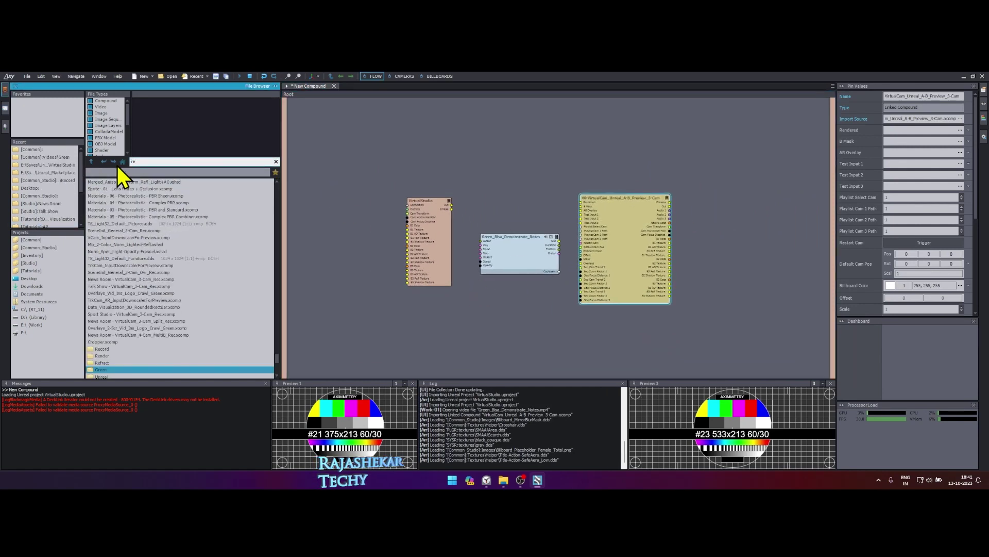
type("cord")
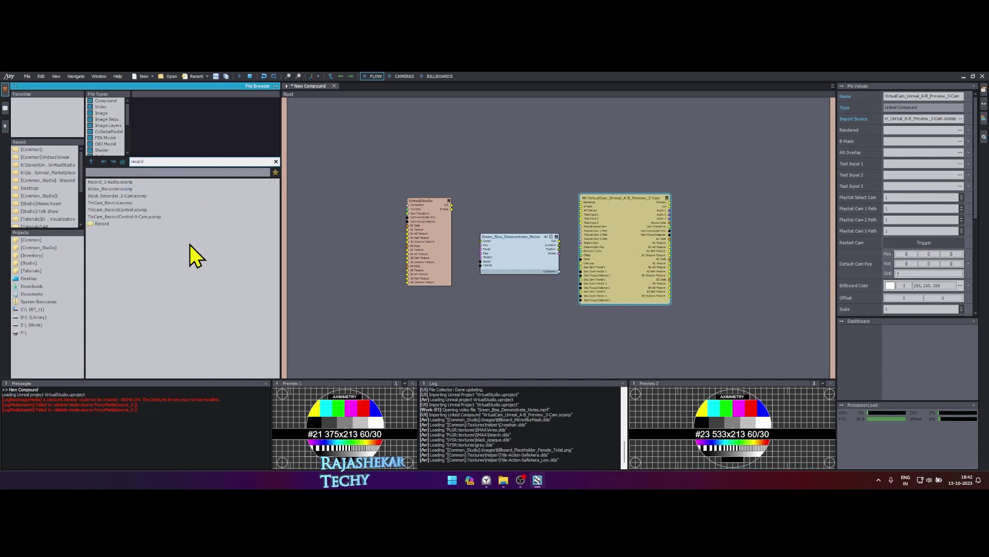
left_click_drag(110, 184, 335, 196)
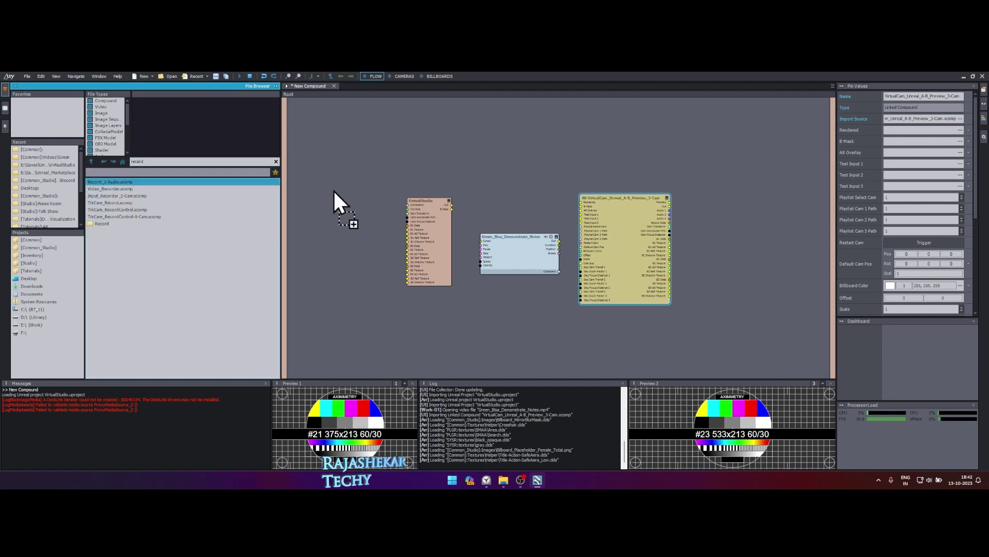
left_click_drag(715, 184, 729, 233)
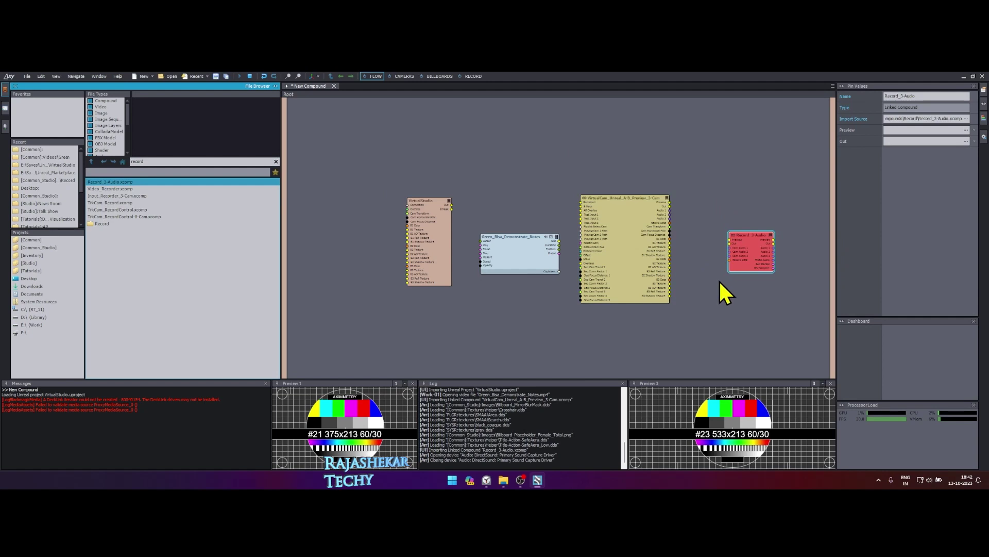
Connect VirtualStudio's Out and B Mask to the virtual camera's Rendered and B Mask, and the video player's Out to Test Input 1.
scroll(718, 280, "up", 4)
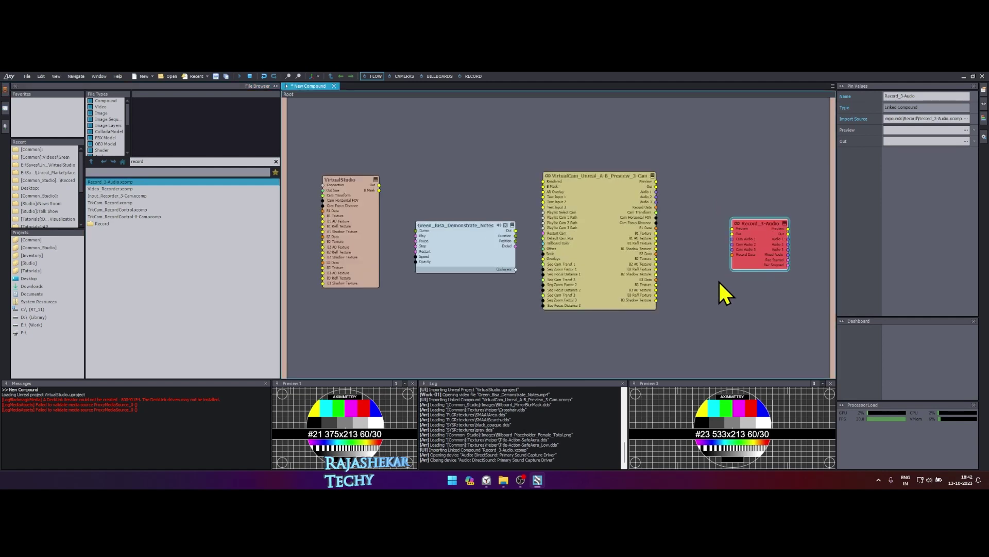
right_click(419, 319)
middle_click_drag(382, 293, 558, 300)
right_click_drag(557, 301, 497, 310)
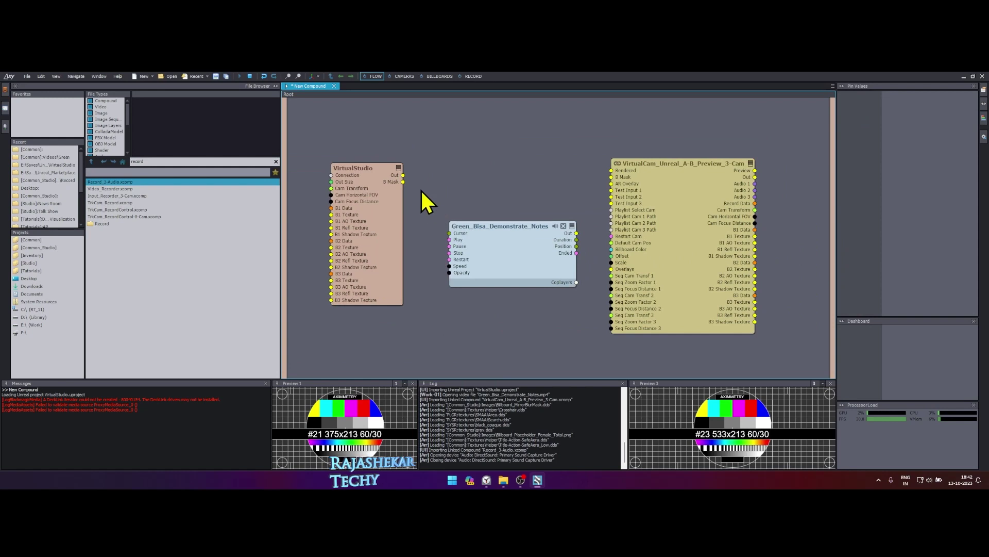
left_click_drag(477, 248, 465, 308)
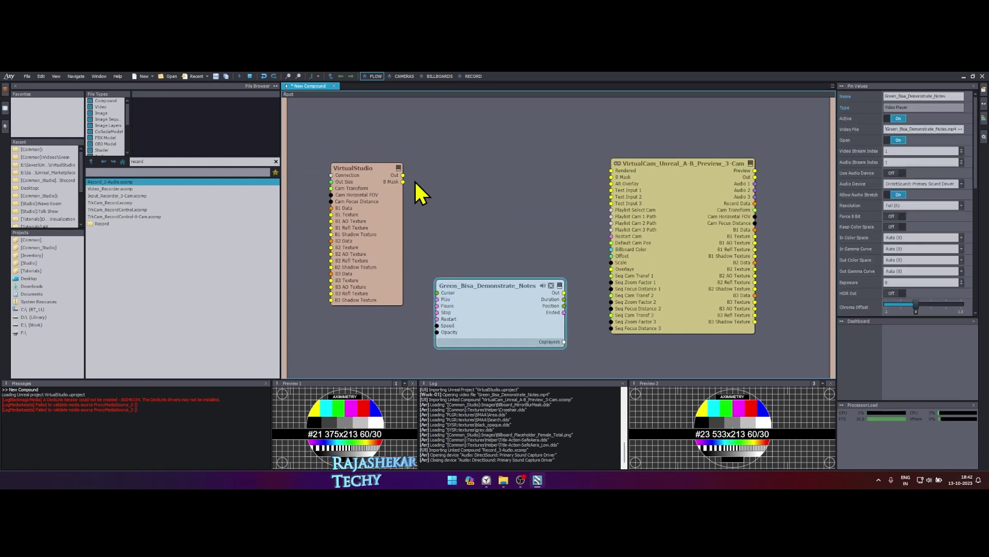
left_click_drag(403, 176, 612, 171)
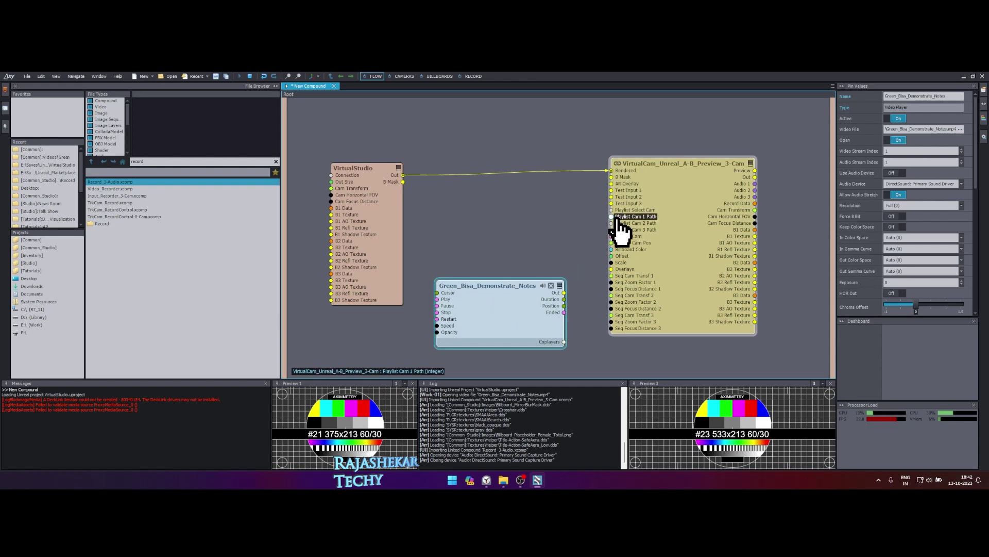
left_click_drag(403, 181, 612, 177)
left_click_drag(518, 317, 503, 295)
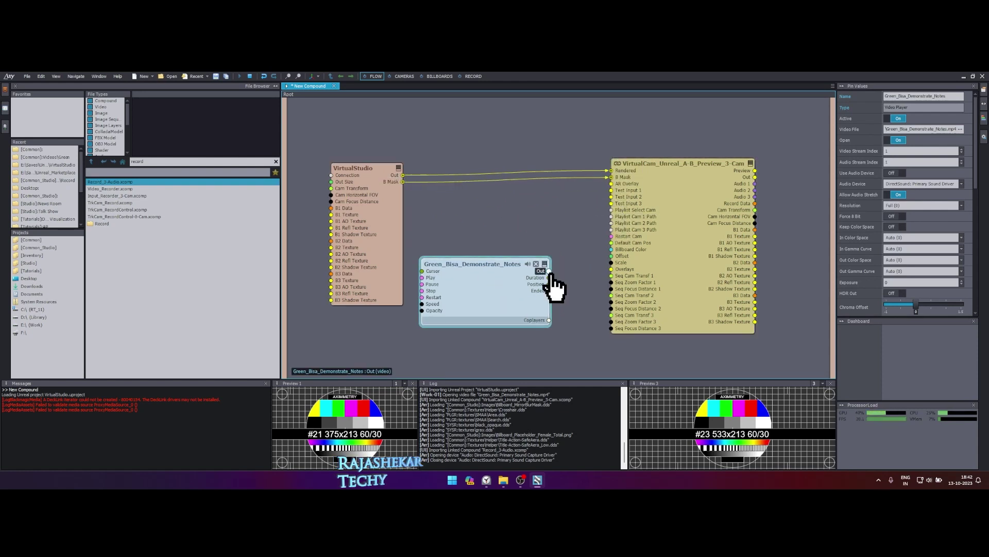
left_click_drag(548, 271, 611, 191)
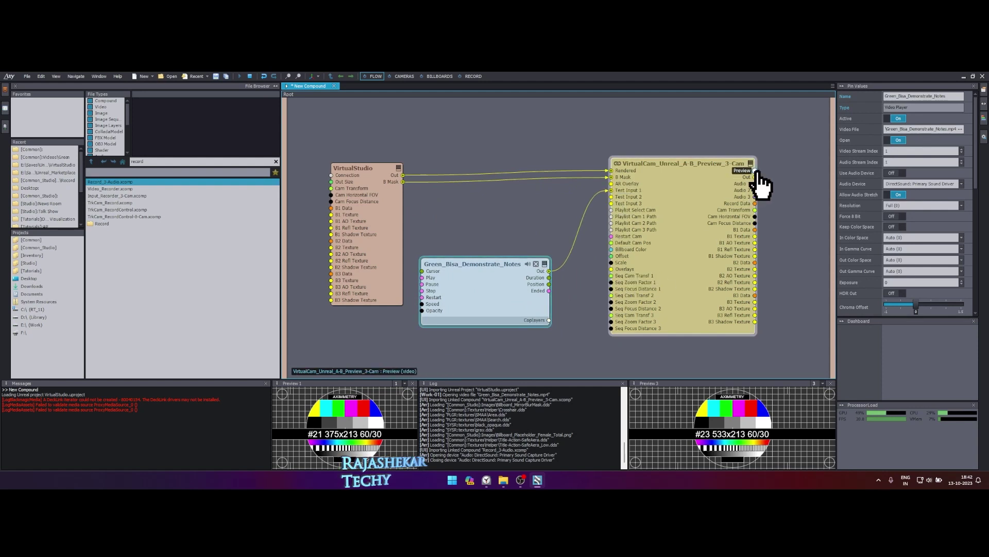
Connect the virtual camera's Preview and Out to the matching inputs of Record_3-Audio.
right_click_drag(792, 209, 699, 220)
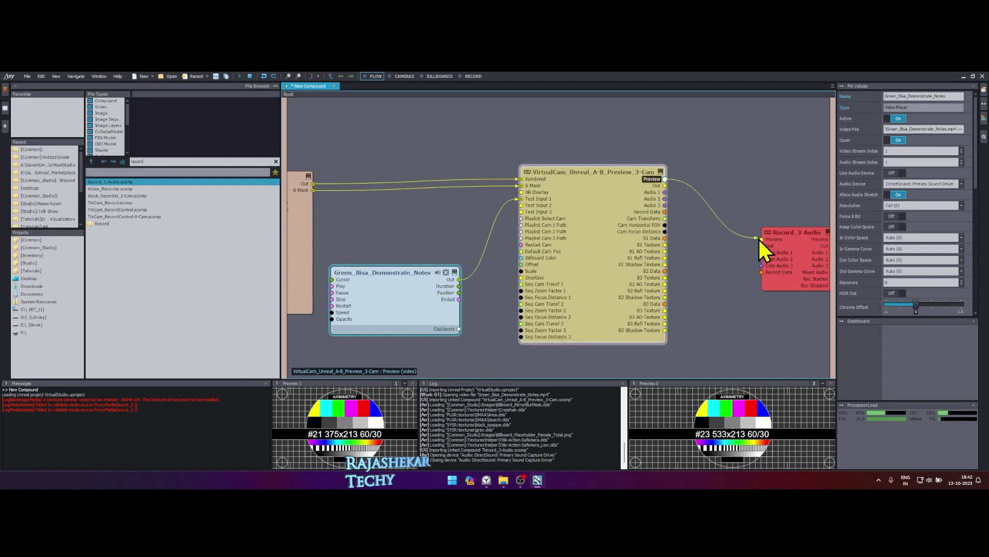
left_click_drag(762, 242, 762, 239)
left_click_drag(665, 185, 763, 246)
Feed the virtual camera's Cam Transform, Cam Horizontal FOV and Cam Focus Distance back into the matching VirtualStudio inputs.
right_click_drag(684, 296, 768, 275)
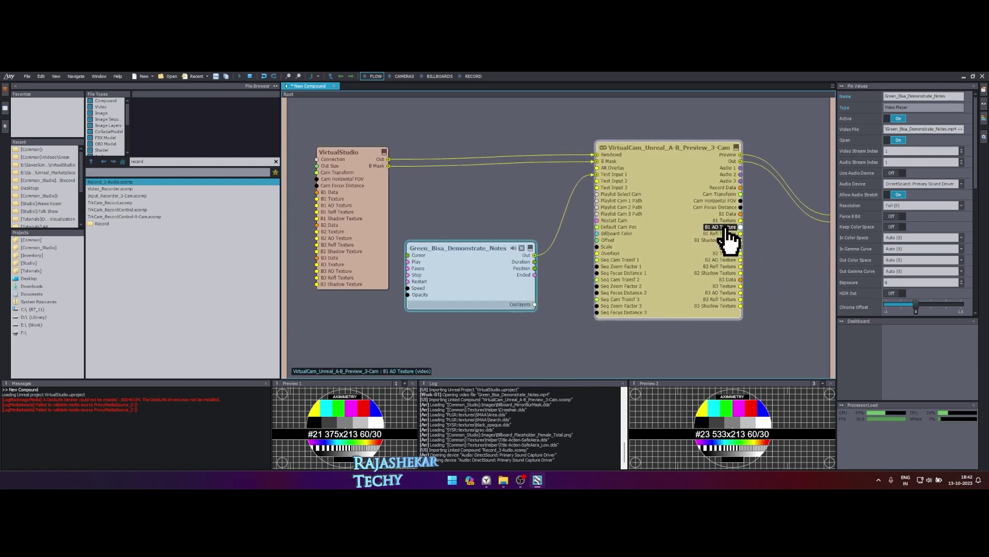
left_click_drag(741, 194, 318, 172)
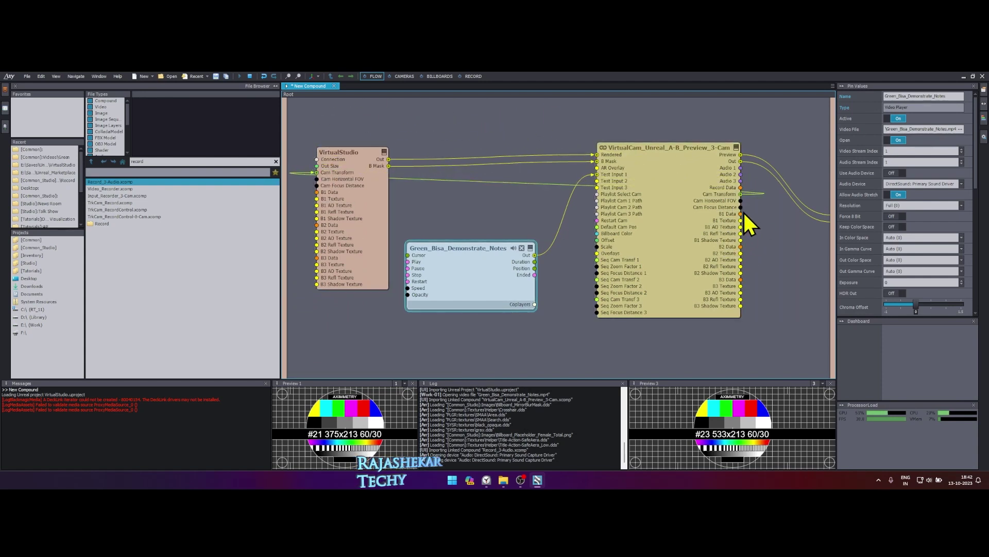
left_click_drag(740, 201, 318, 179)
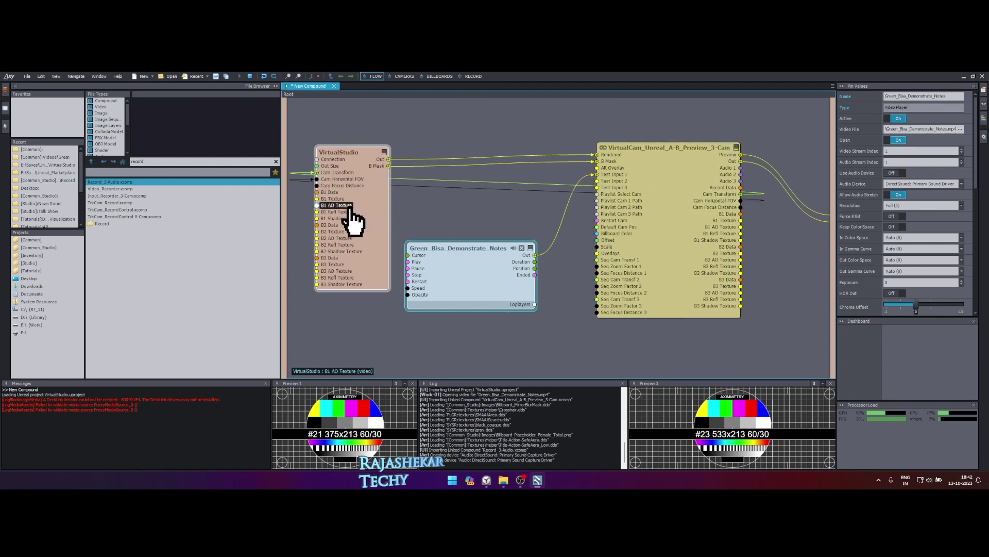
left_click_drag(741, 207, 316, 186)
Connect the virtual camera's B1 Data, Texture, AO Texture, Refl Texture and Shadow Texture outputs to the matching VirtualStudio inputs.
middle_click_drag(376, 314, 414, 316)
left_click_drag(777, 216, 354, 193)
left_click_drag(763, 223, 355, 200)
left_click_drag(756, 229, 354, 214)
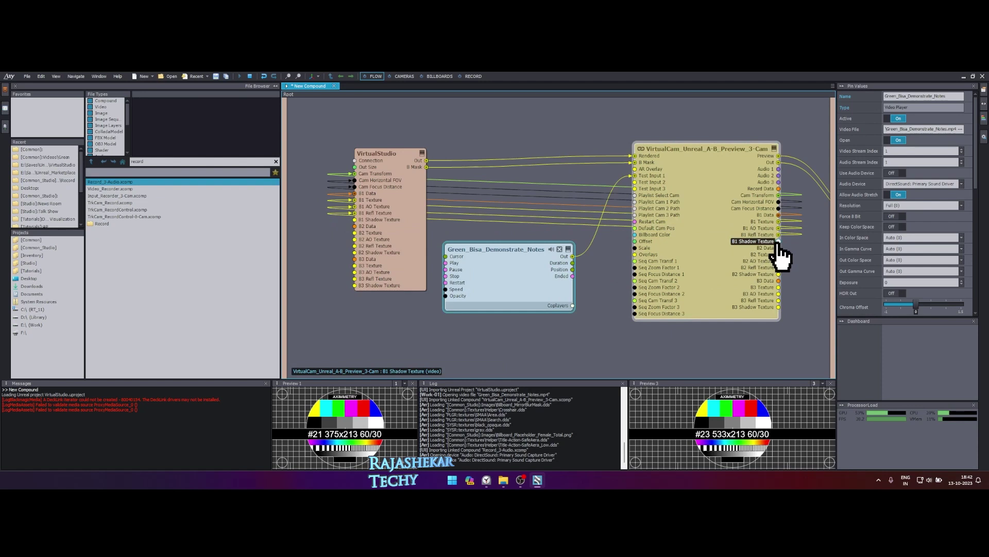
left_click_drag(778, 241, 355, 220)
Expose Record_3-Audio's Preview and Out as output pins of the root compound.
middle_click_drag(599, 320, 473, 318)
scroll(647, 308, "down", 3)
middle_click_drag(681, 302, 622, 294)
scroll(688, 291, "up", 3)
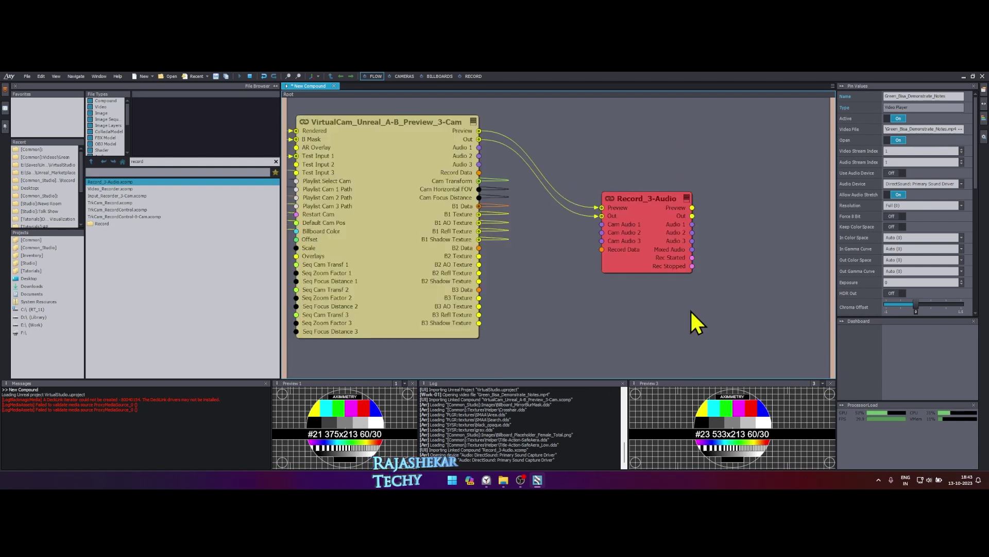
left_click_drag(693, 207, 832, 103)
left_click(932, 118)
left_click_drag(692, 216, 822, 109)
left_click(922, 123)
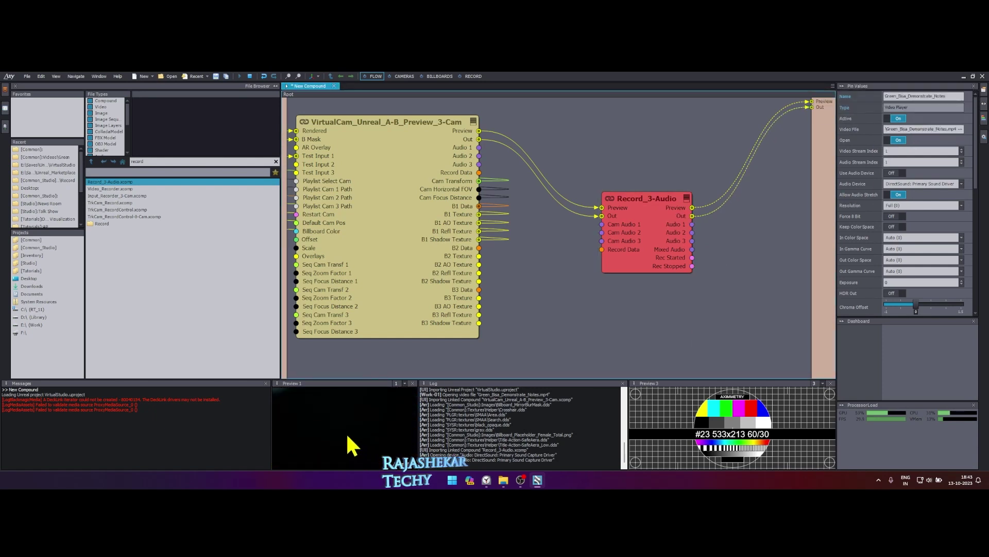
Dock the Preview 1 monitor below the file browser and enlarge it to show the rendered studio.
left_click_drag(304, 383, 140, 358)
left_click_drag(133, 255, 144, 177)
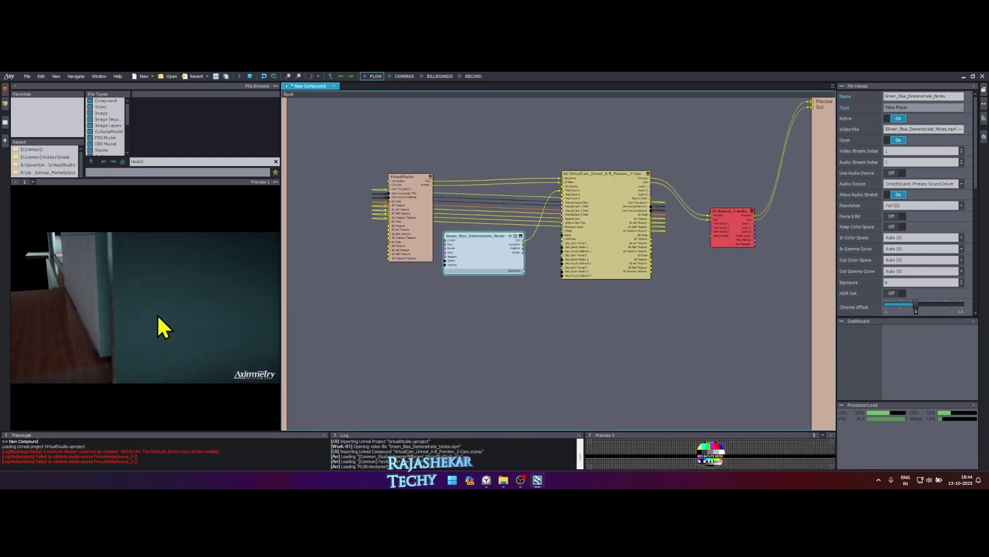
scroll(402, 276, "up", 4)
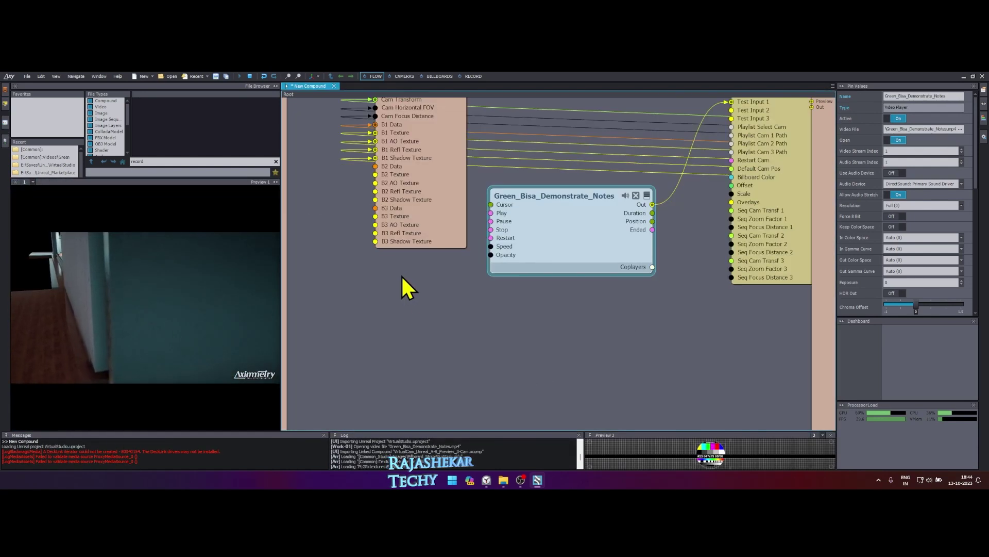
Examine the connected nodes, the CAMERAS control board and the BILLBOARDS control board.
middle_click_drag(456, 296, 406, 382)
scroll(437, 316, "down", 3)
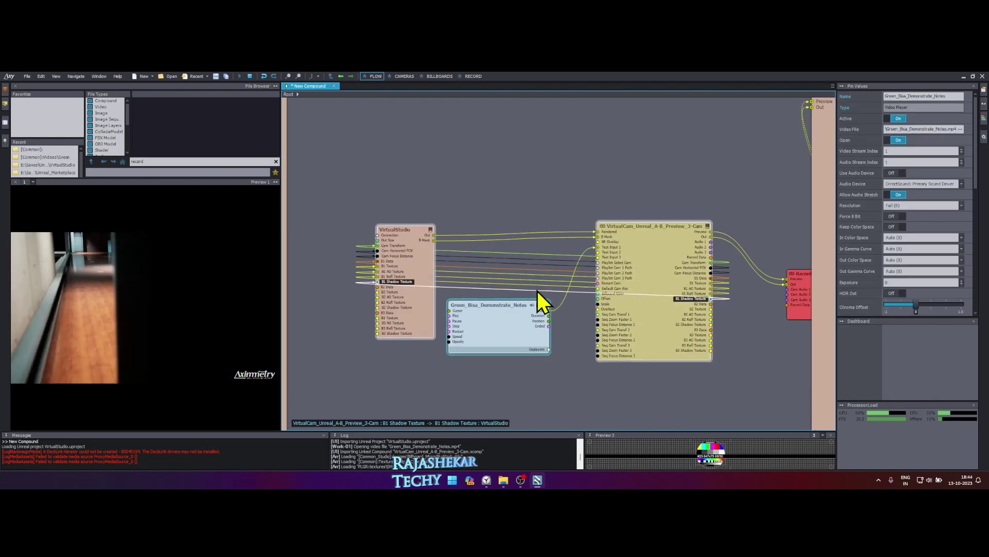
left_click(404, 76)
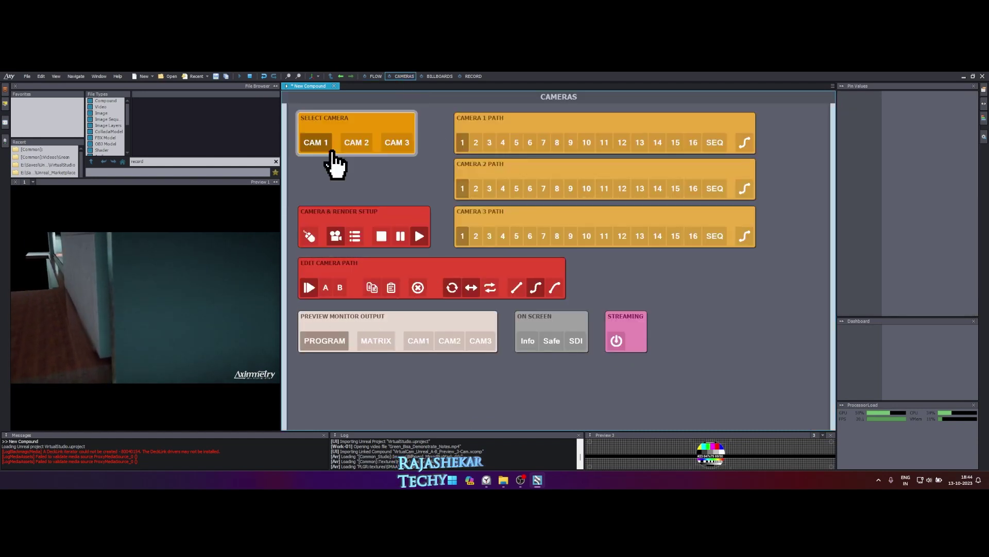
left_click(439, 77)
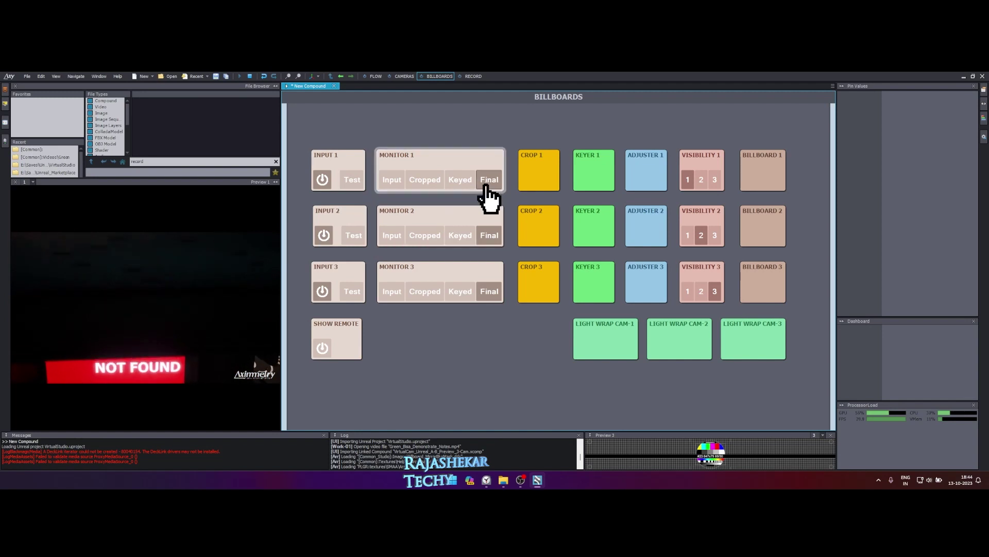
Enable free mode on the CAMERAS board and move the camera back to frame the stage with its floor logo.
left_click(467, 77)
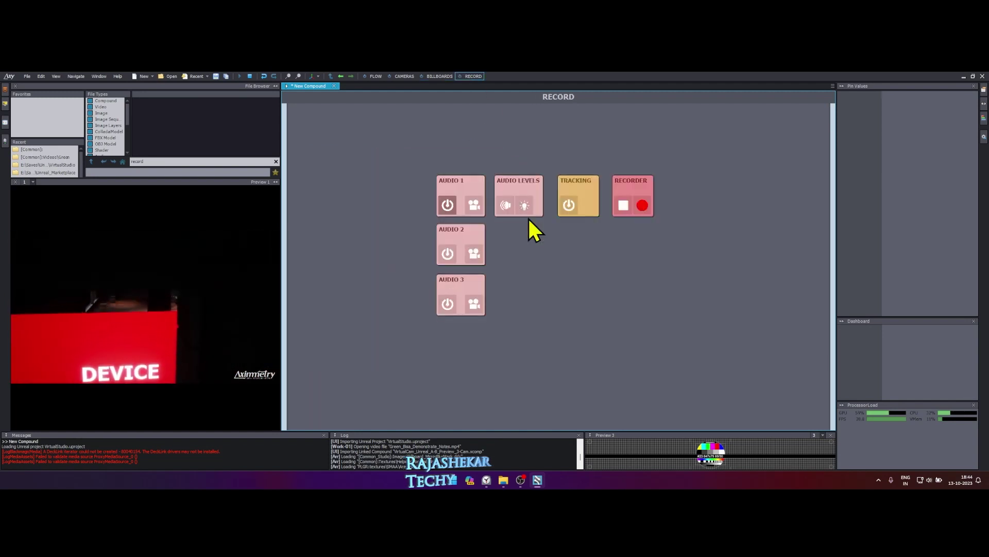
left_click(379, 78)
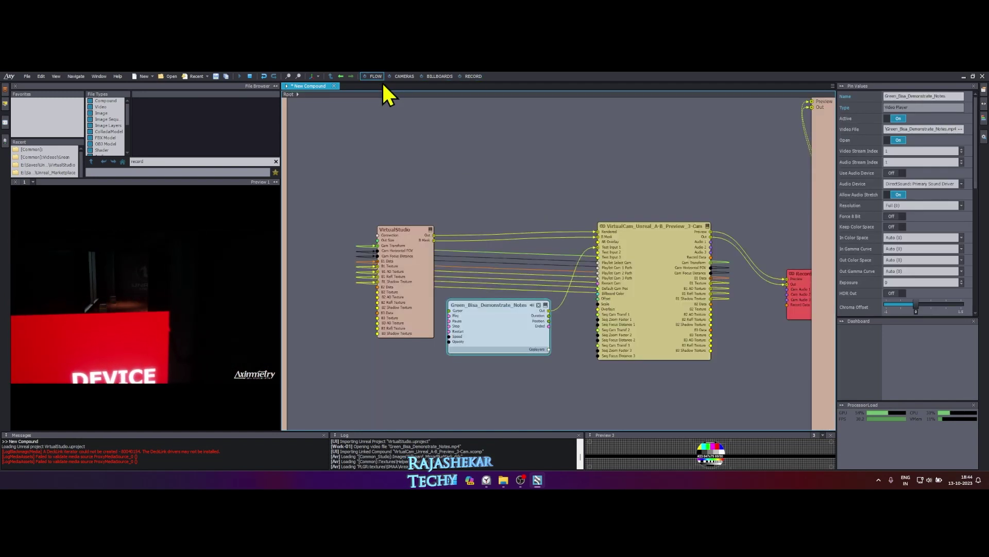
left_click(401, 77)
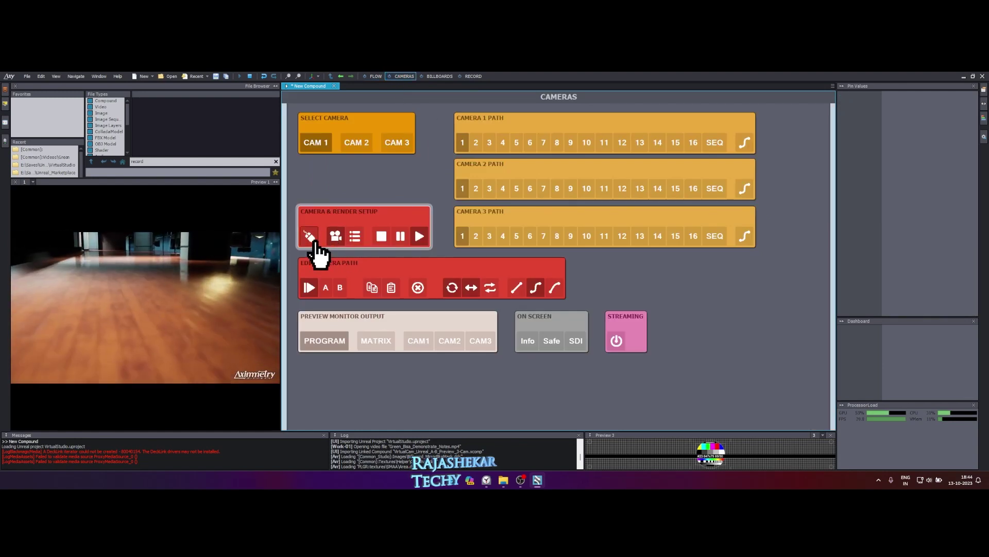
left_click(311, 238)
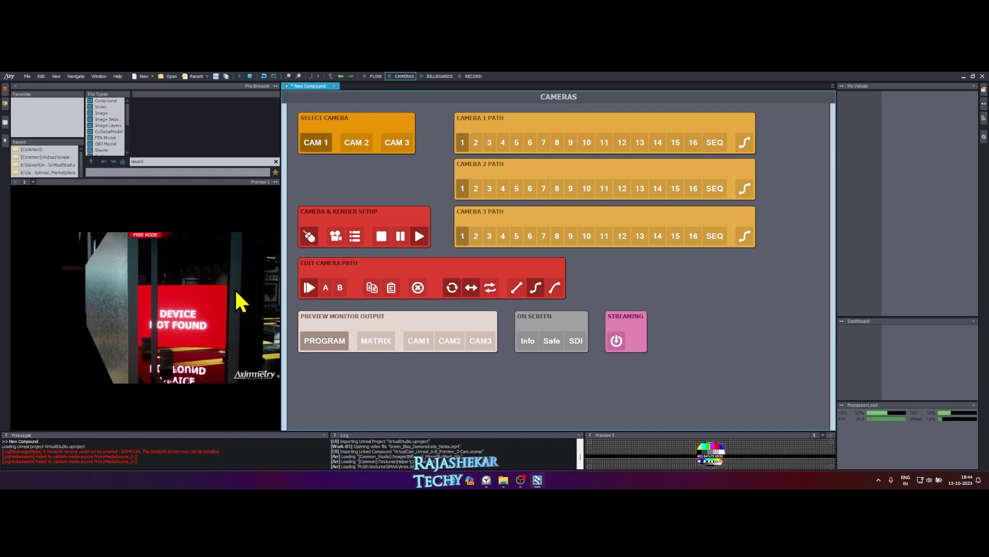
left_click_drag(241, 292, 139, 347)
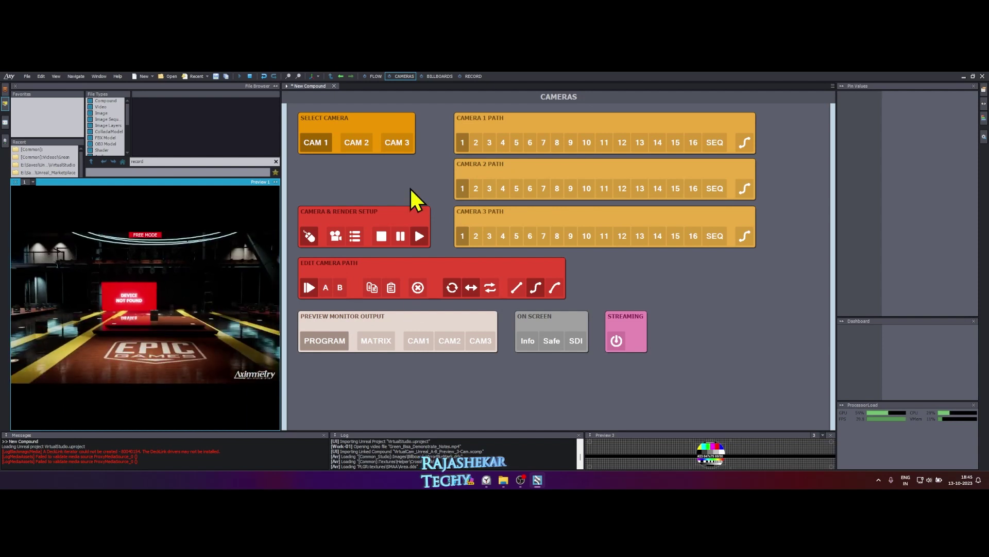
Turn on edit mode for camera 1's path and stop the camera playback.
left_click(326, 287)
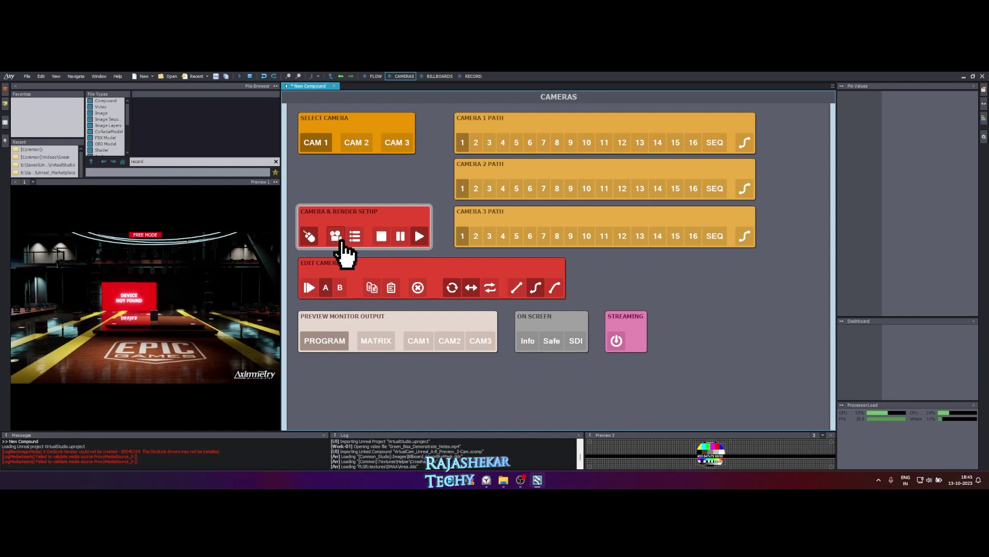
left_click(335, 235)
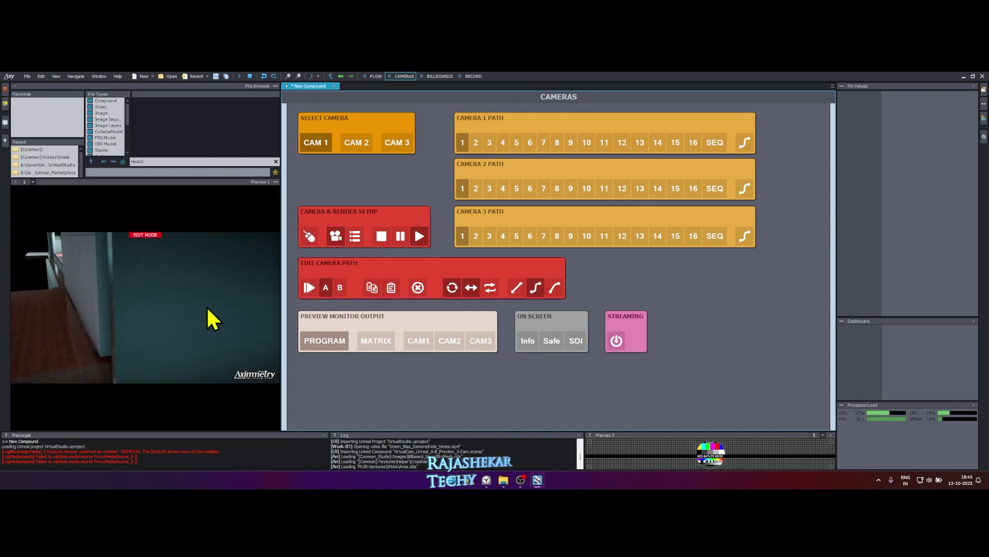
left_click(335, 236)
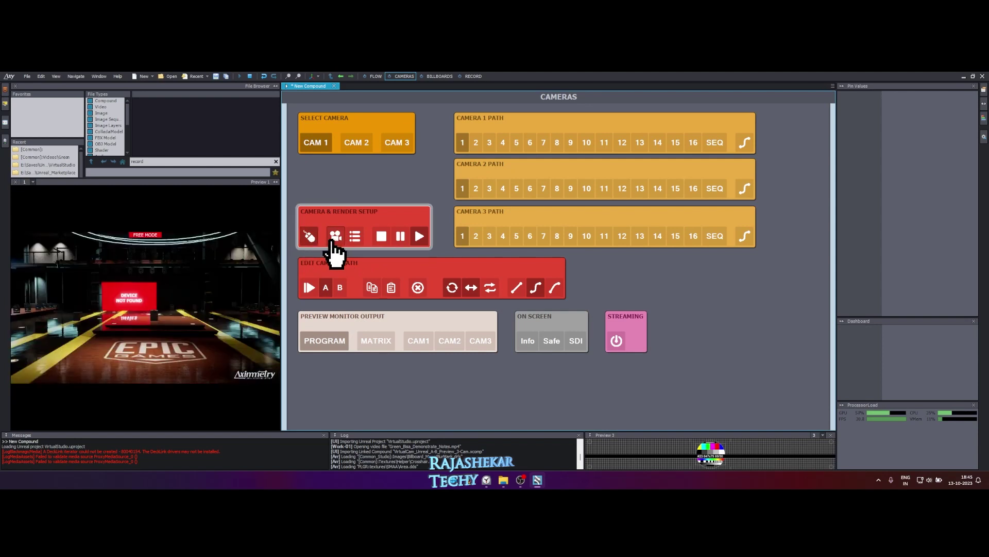
left_click(335, 236)
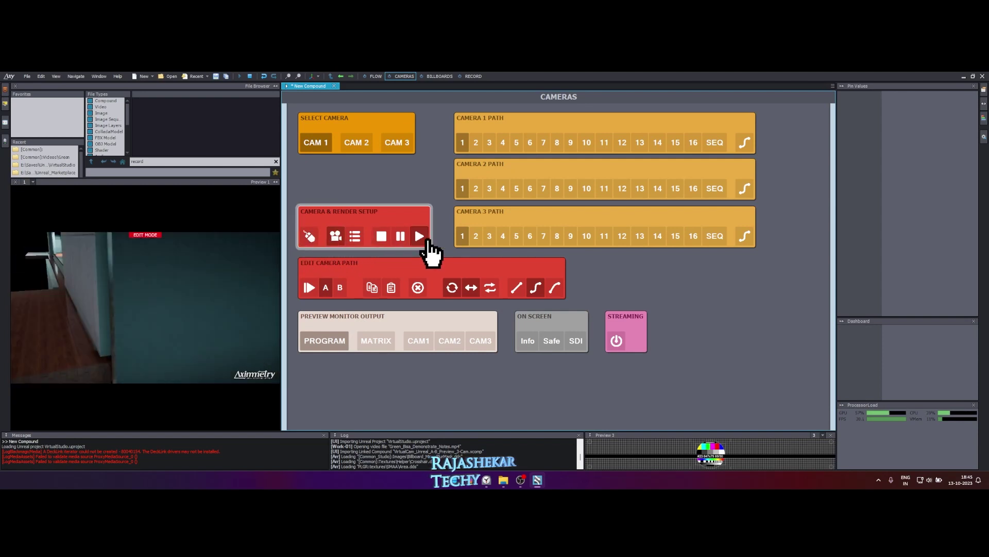
left_click(308, 289)
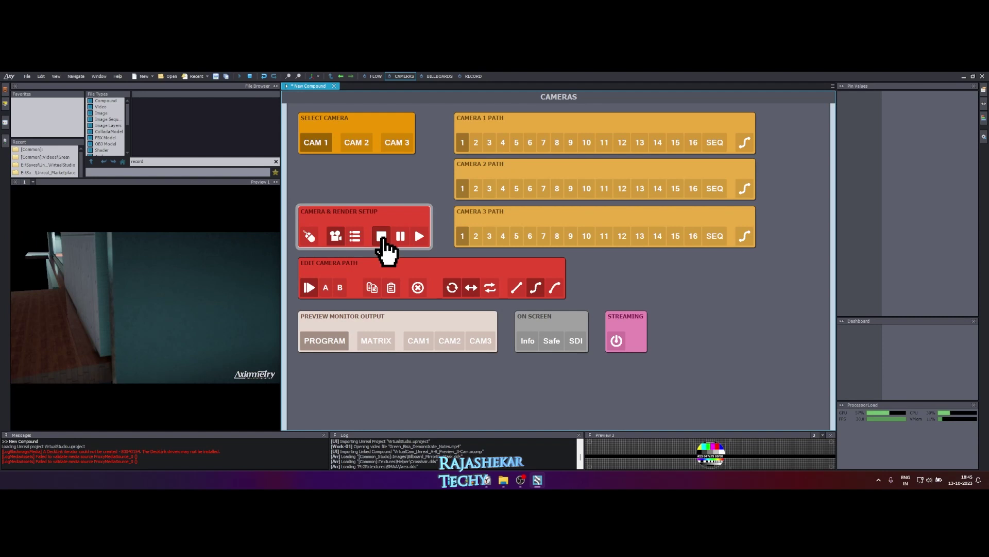
Set point A of camera 1's path to a wide view of the stage and ceiling ring.
left_click(325, 288)
left_click_drag(197, 278, 216, 344)
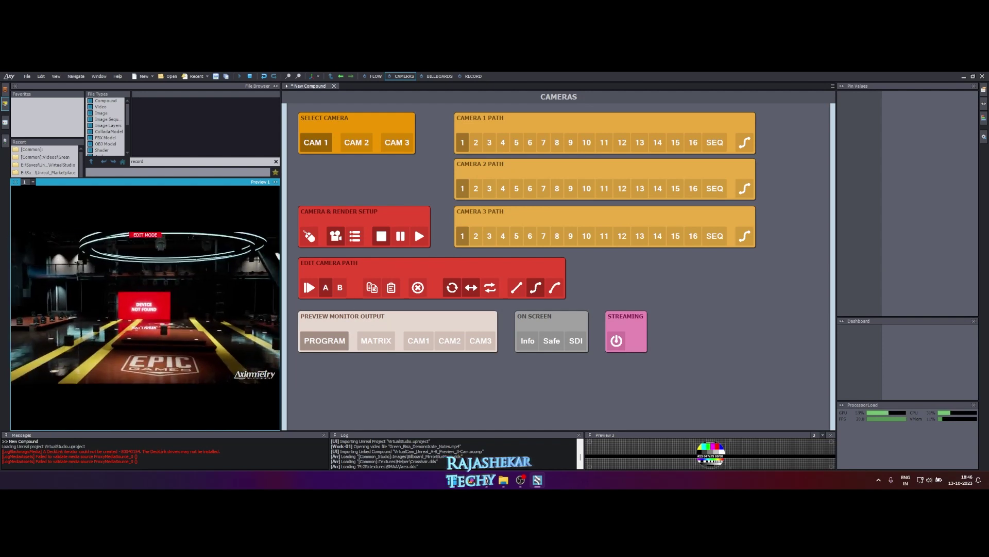
scroll(142, 353, "down", 3)
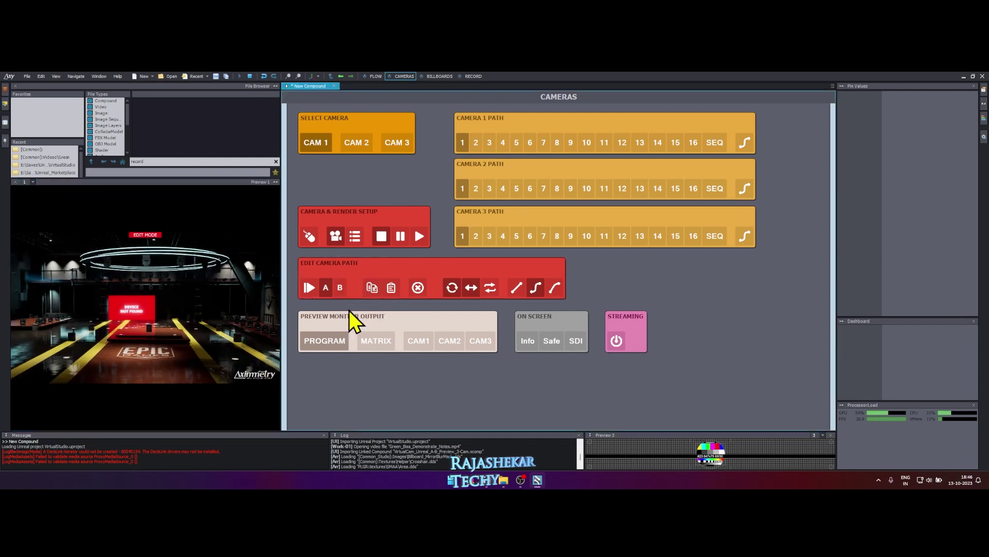
Paste the camera position into path point B, move B closer to the stage, and return to point A.
left_click(340, 292)
left_click(390, 289)
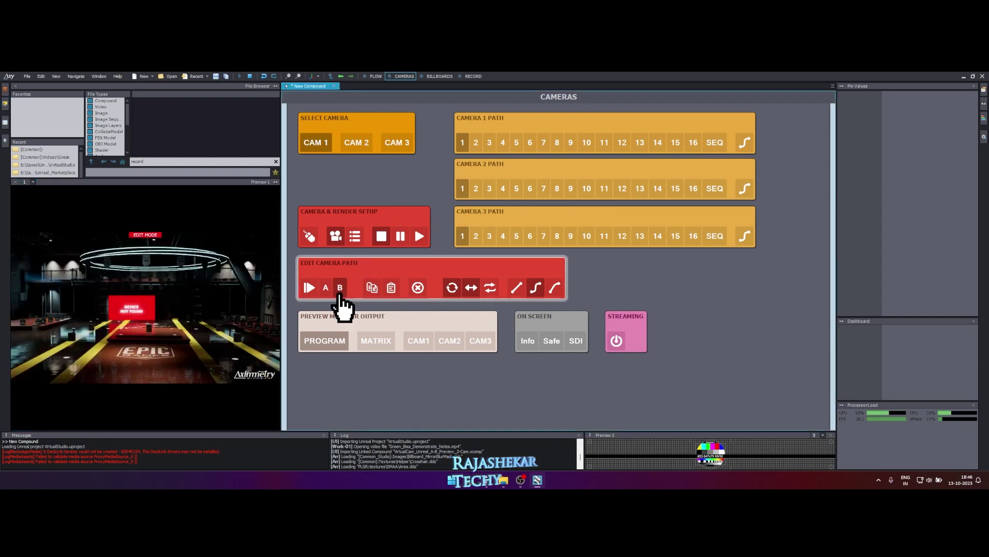
scroll(136, 345, "up", 2)
left_click(340, 290)
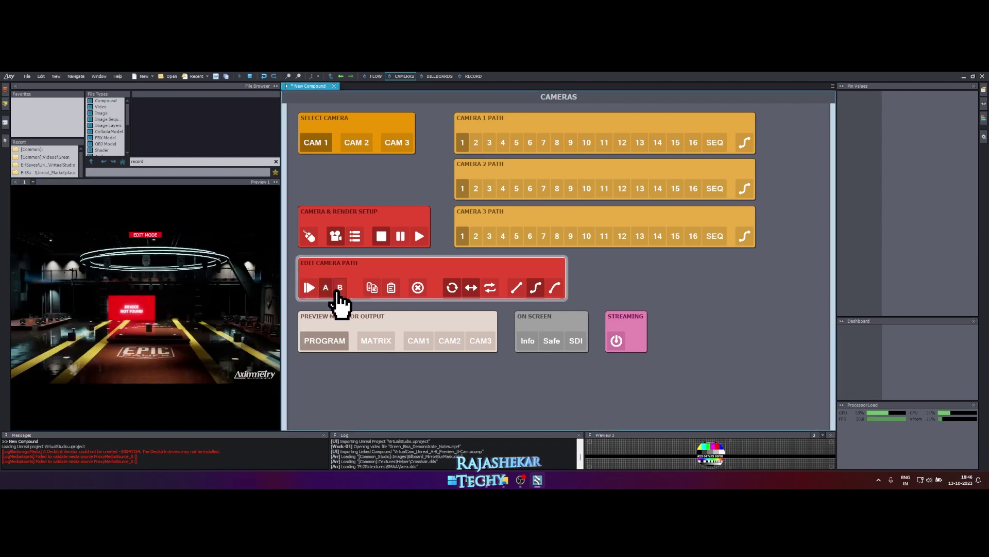
left_click(325, 289)
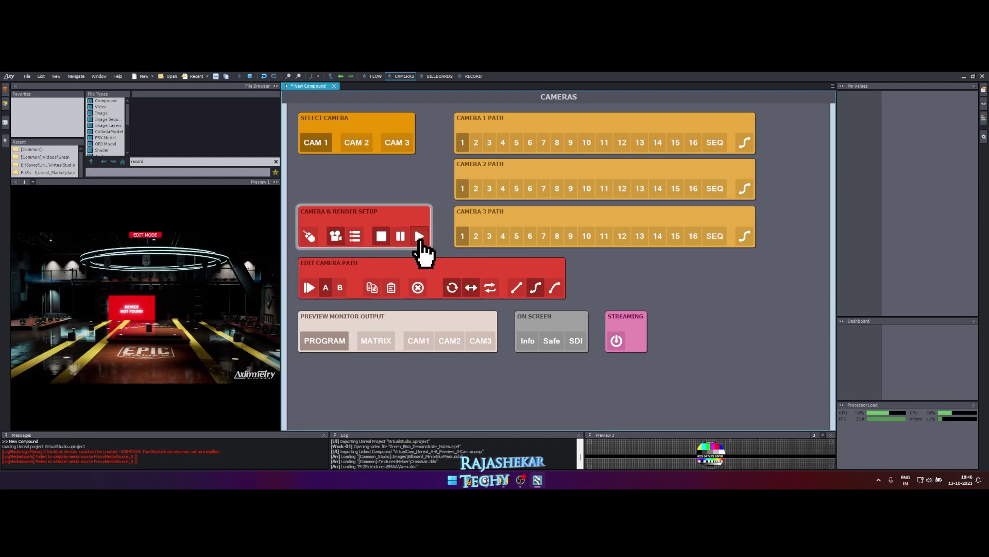
Run the camera movement between points A and B and adjust Speed Path 1 of CAMERA 1 PATH.
left_click(309, 288)
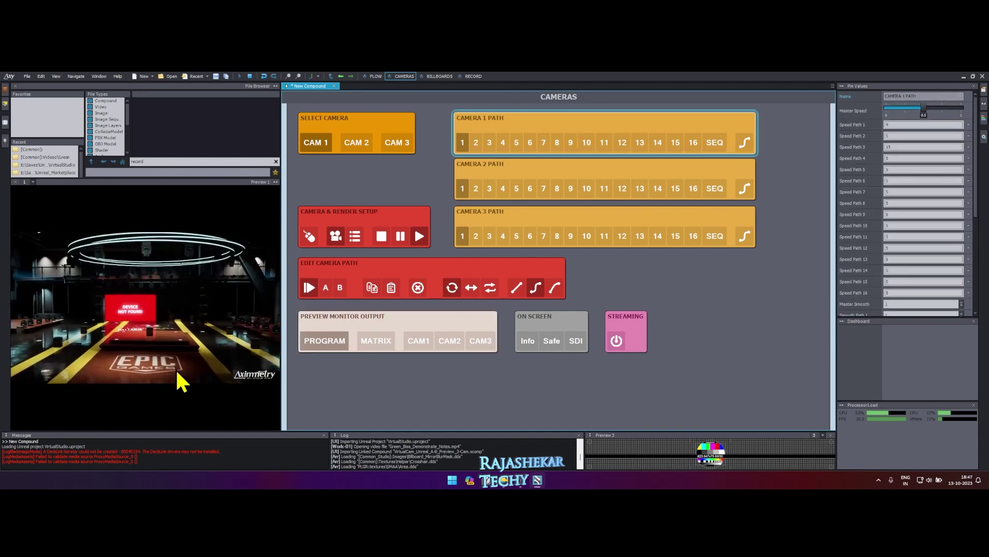
left_click(906, 125)
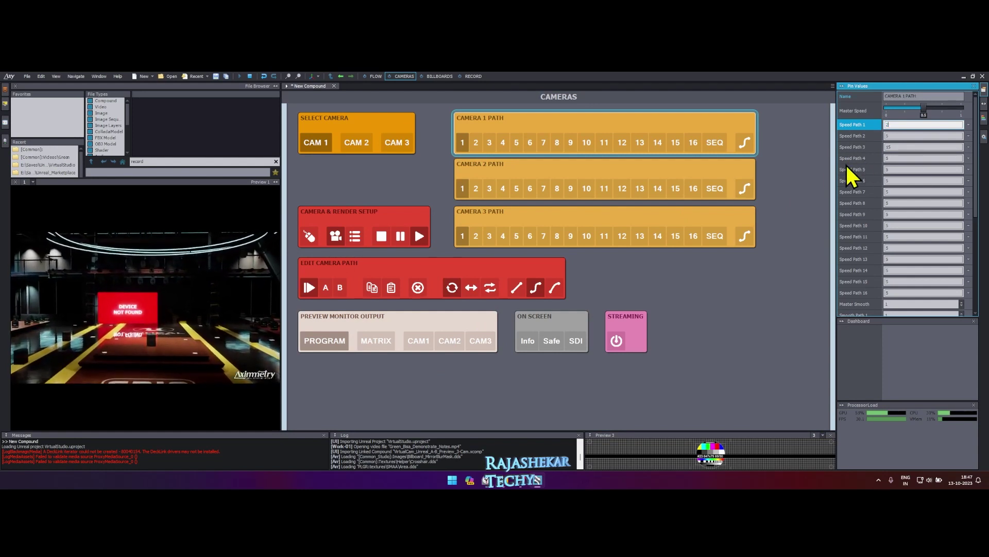
left_click(860, 170)
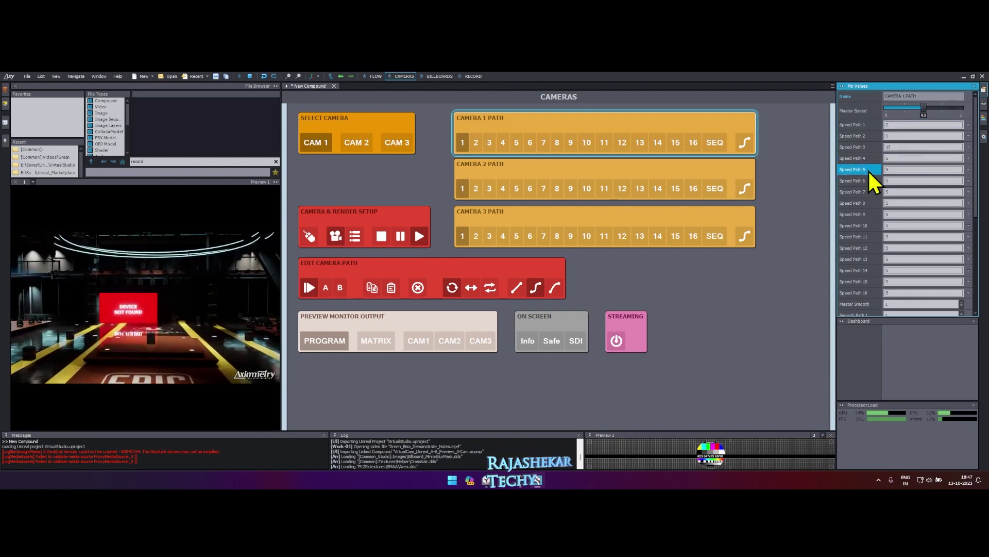
Turn on Test for INPUT 1 on the BILLBOARDS board to feed the green-screen video to billboard 1.
left_click(429, 76)
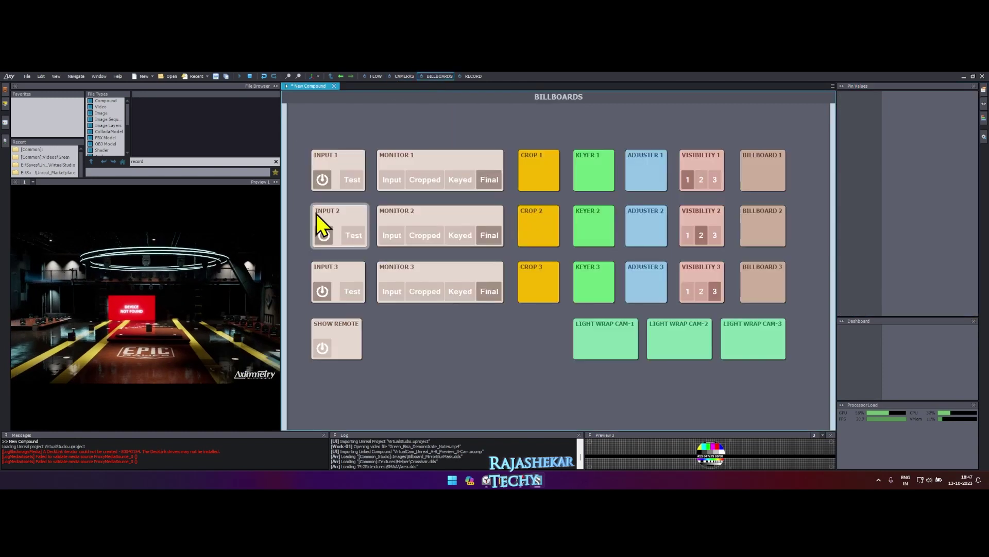
left_click(329, 166)
left_click(351, 181)
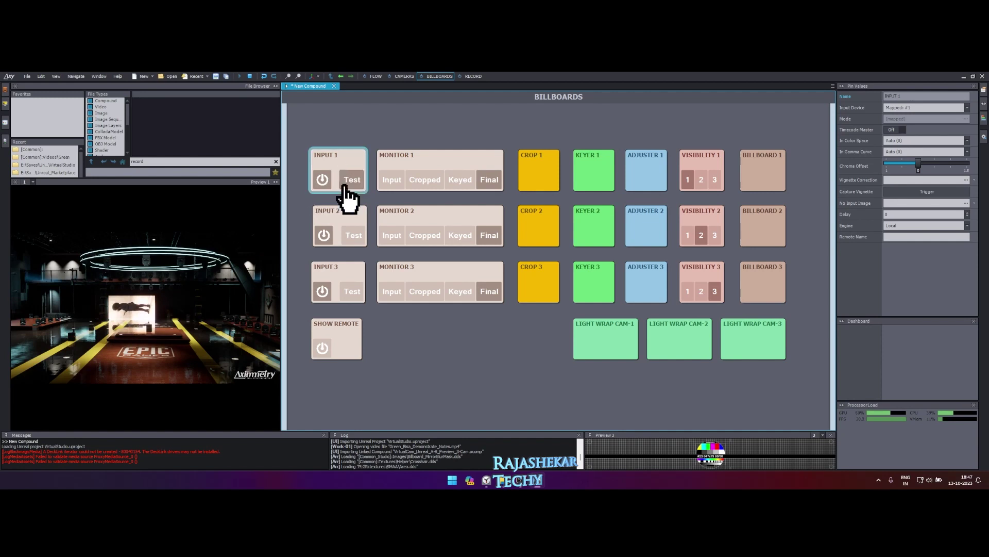
left_click(355, 185)
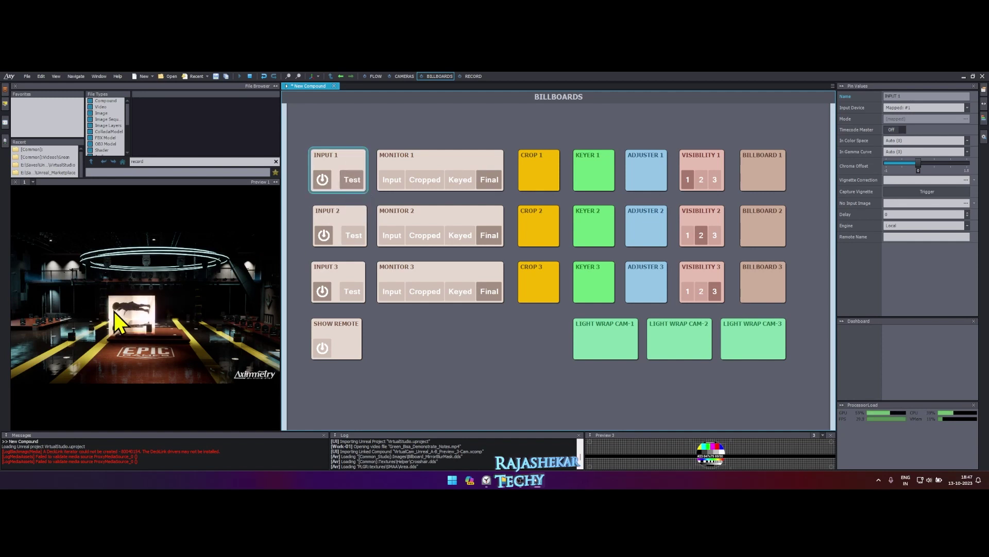
left_click(148, 313)
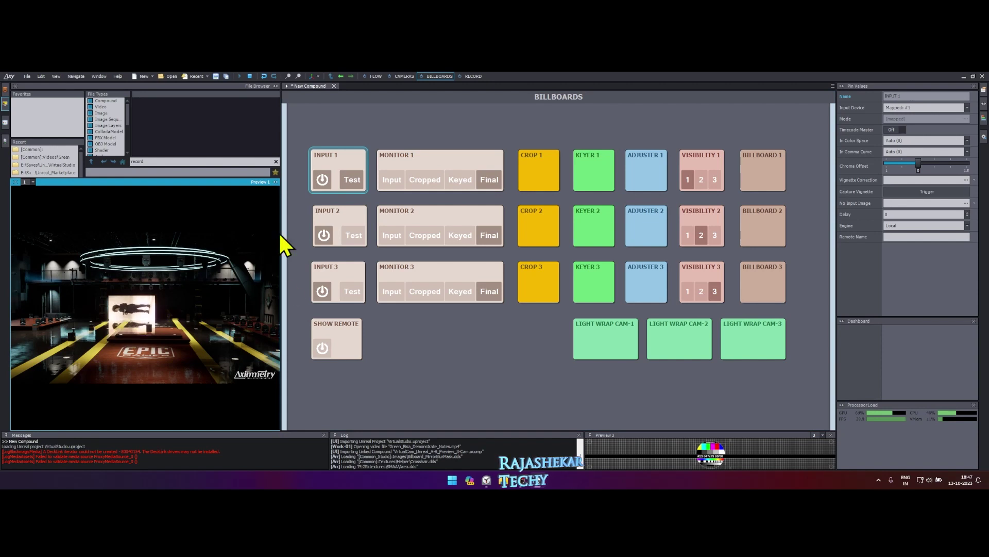
Return the camera to free mode and move it in close to the presenter billboard.
left_click(403, 76)
left_click(310, 236)
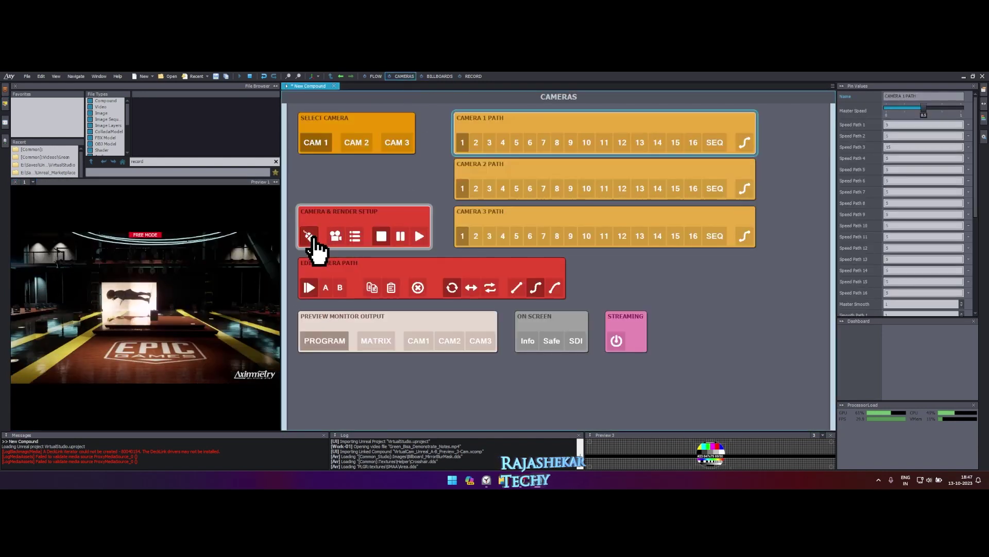
left_click(116, 298)
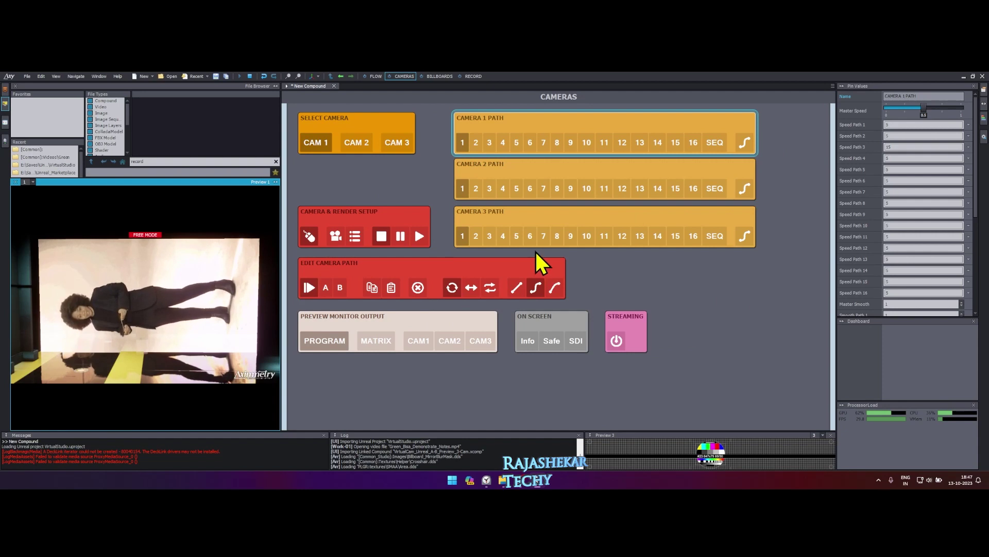
Turn on Portrait for CROP 1 so the presenter stands upright.
left_click(440, 77)
left_click(544, 168)
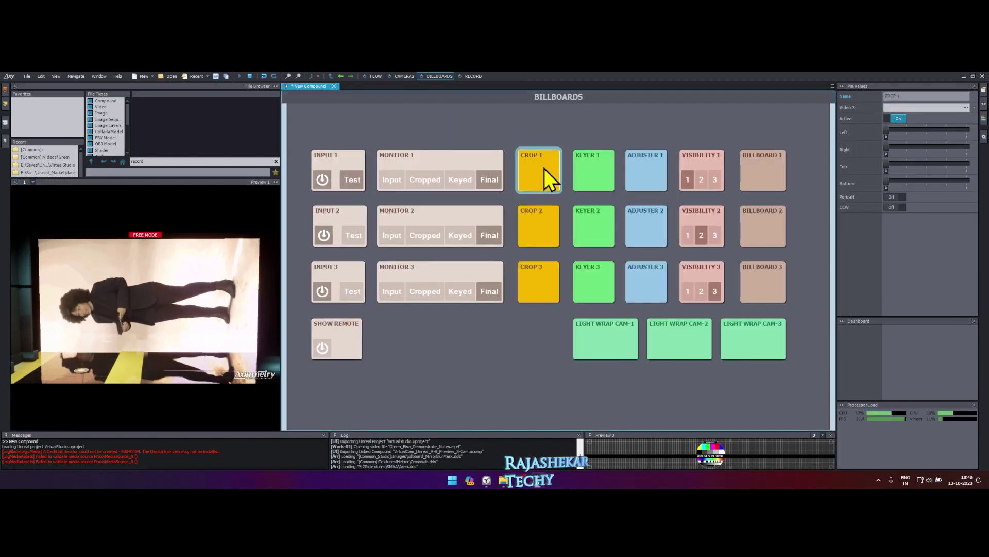
left_click(896, 196)
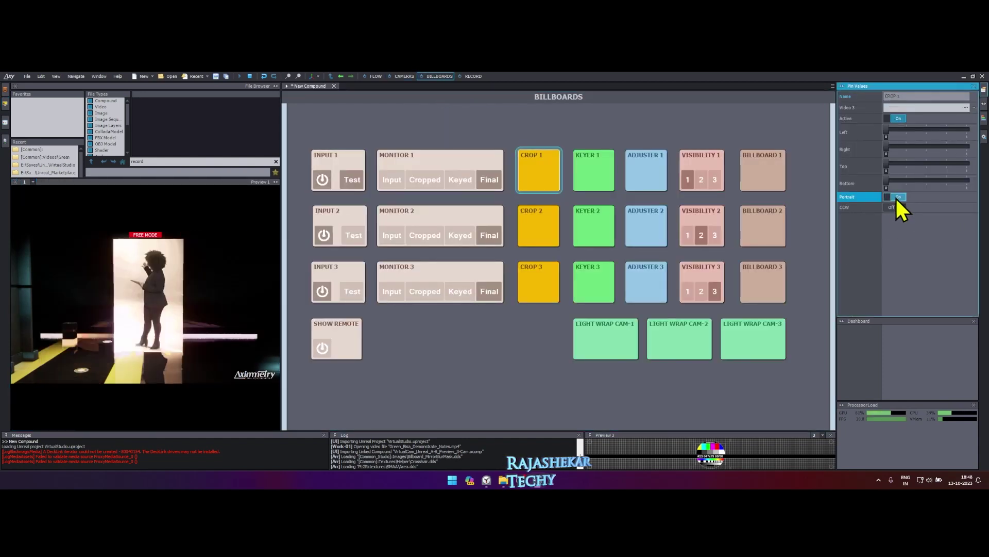
Set KEYER 1's monitor mode to Matte and Low Cut to about 0.44, and show the Keyed image on MONITOR 1.
left_click(596, 166)
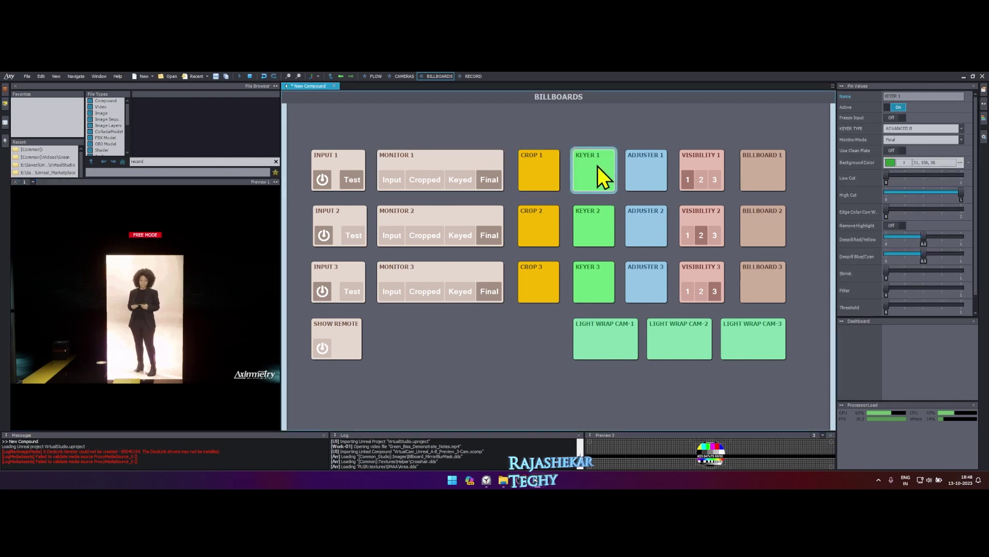
left_click(908, 139)
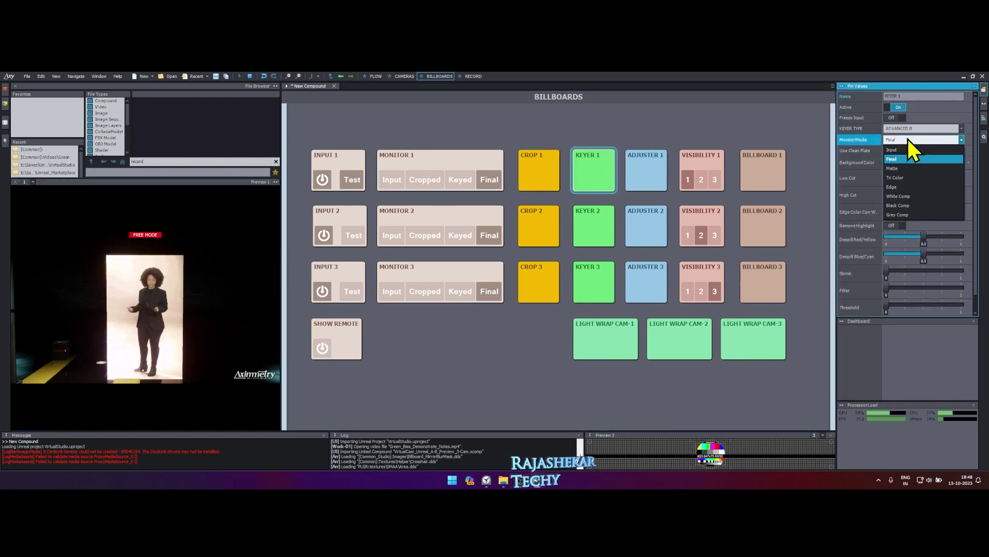
left_click(903, 168)
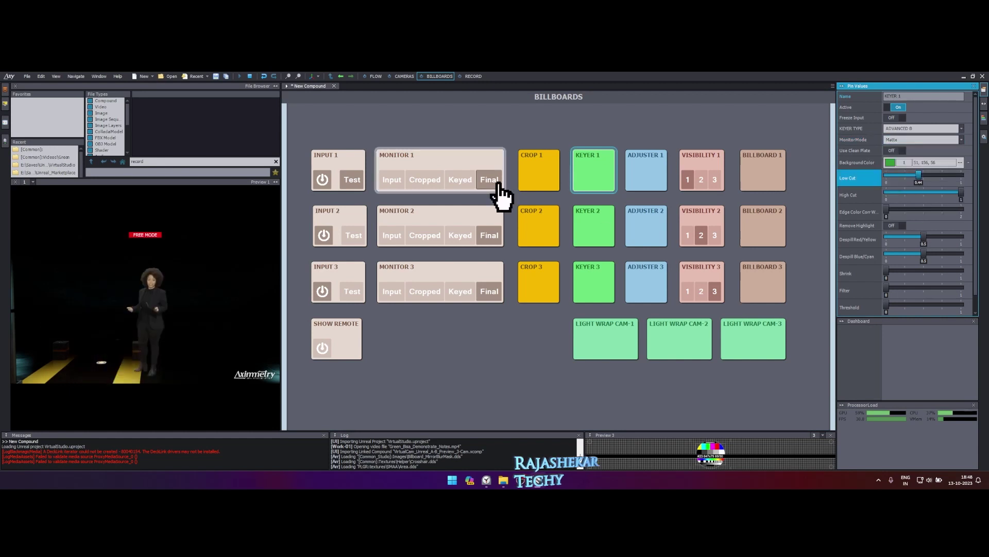
left_click(468, 181)
left_click(492, 184)
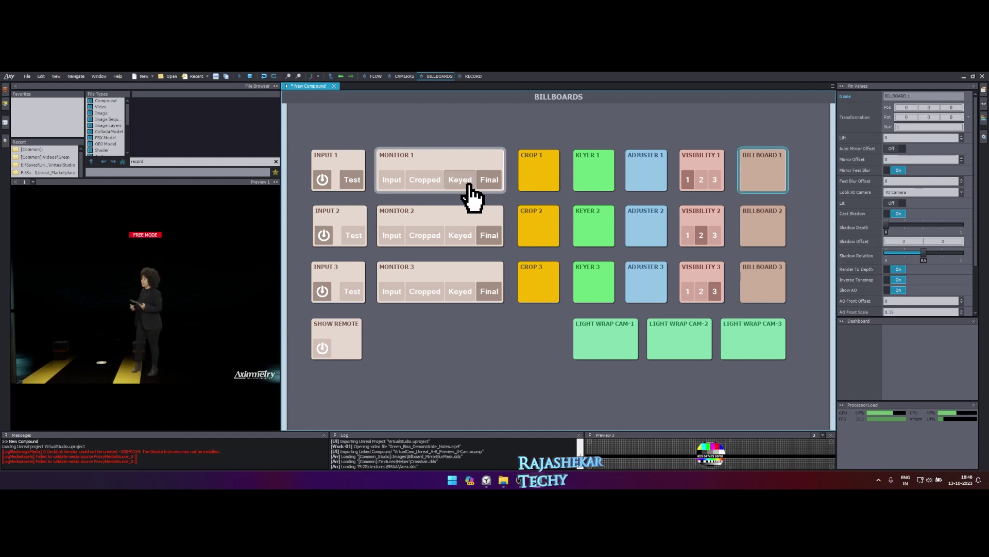
left_click(470, 185)
left_click(150, 273)
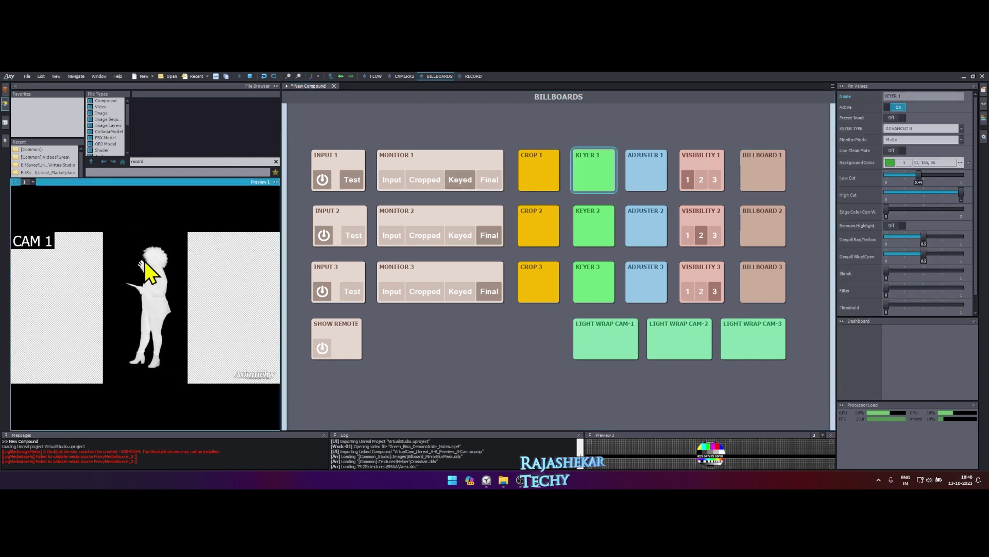
Refine KEYER 1's matte by setting Low Cut to about 0.58 and High Cut to about 0.83.
left_click_drag(918, 176, 943, 175)
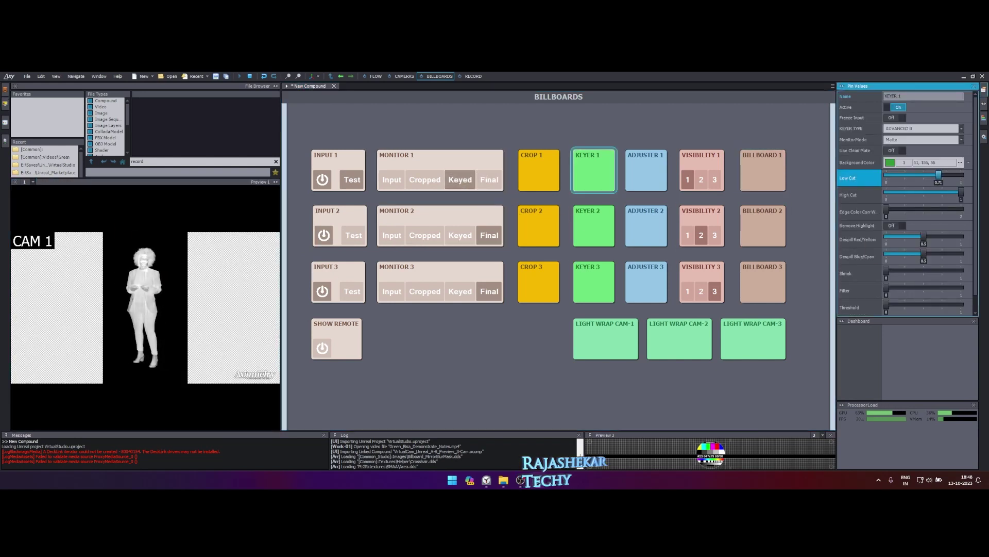
left_click(188, 301)
left_click_drag(943, 192, 960, 192)
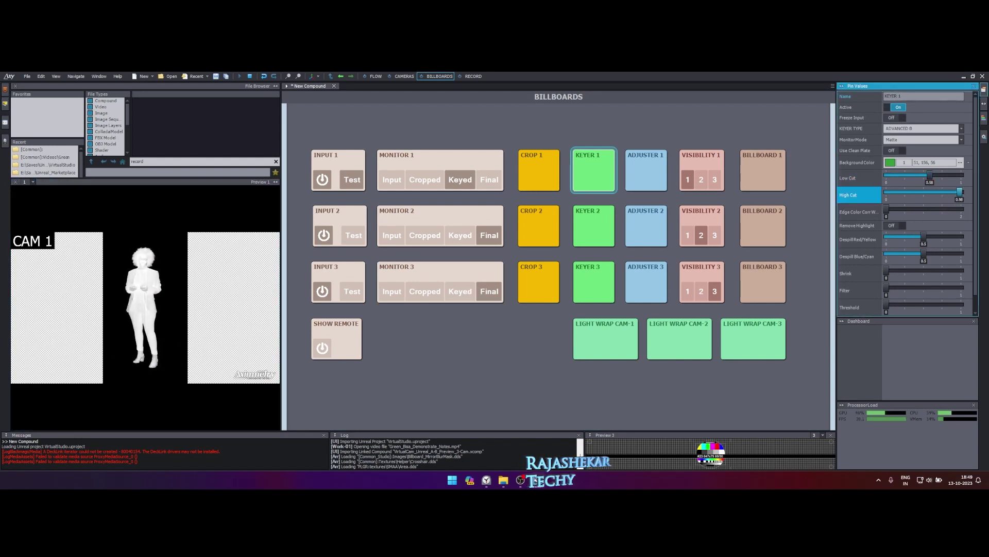
Show the Final image on MONITOR 1 and set KEYER 1's monitor mode to Final.
left_click(487, 181)
left_click(594, 170)
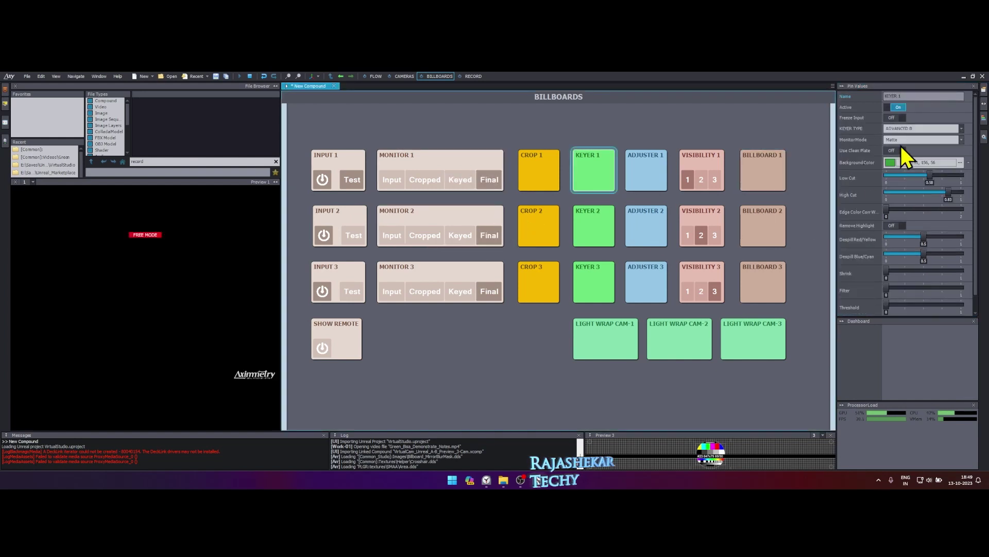
left_click(947, 140)
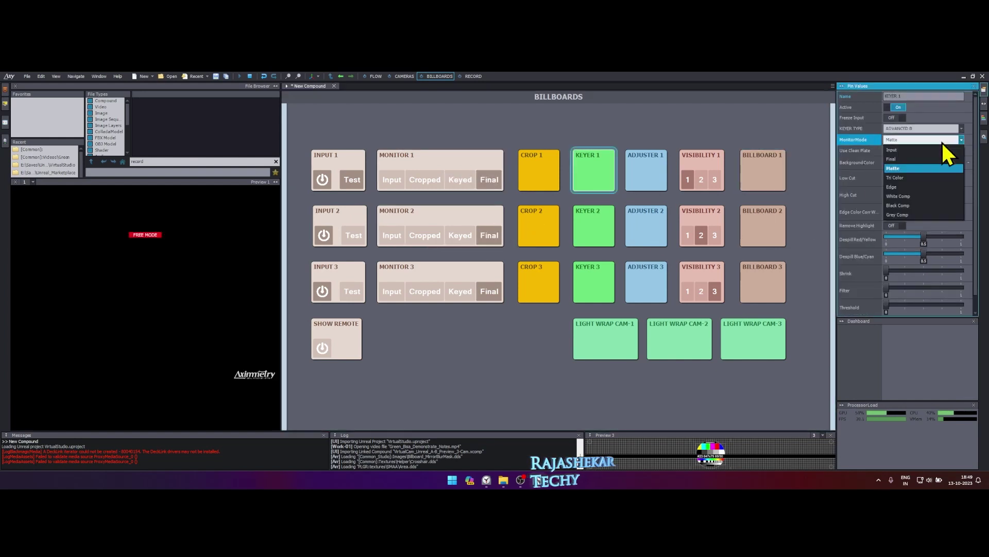
left_click(898, 158)
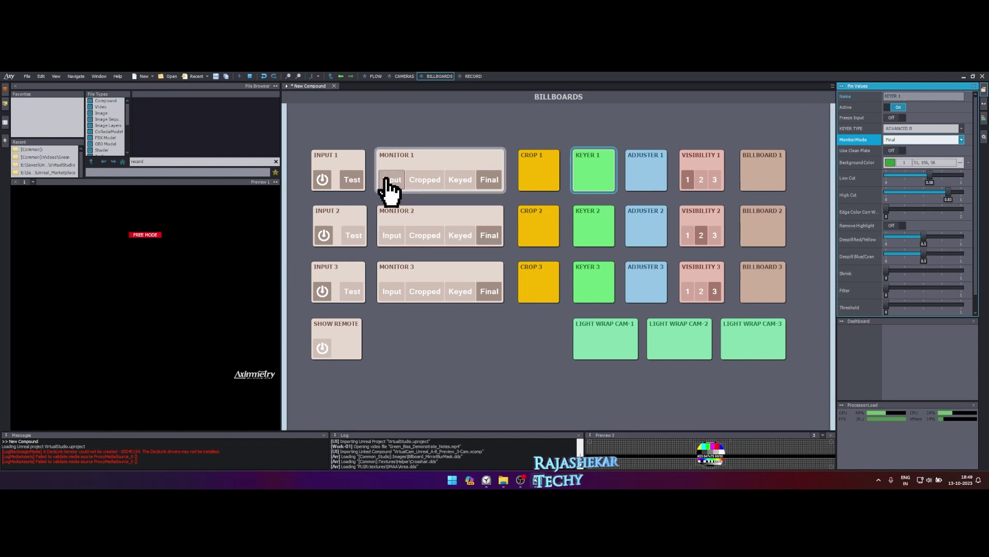
left_click(355, 184)
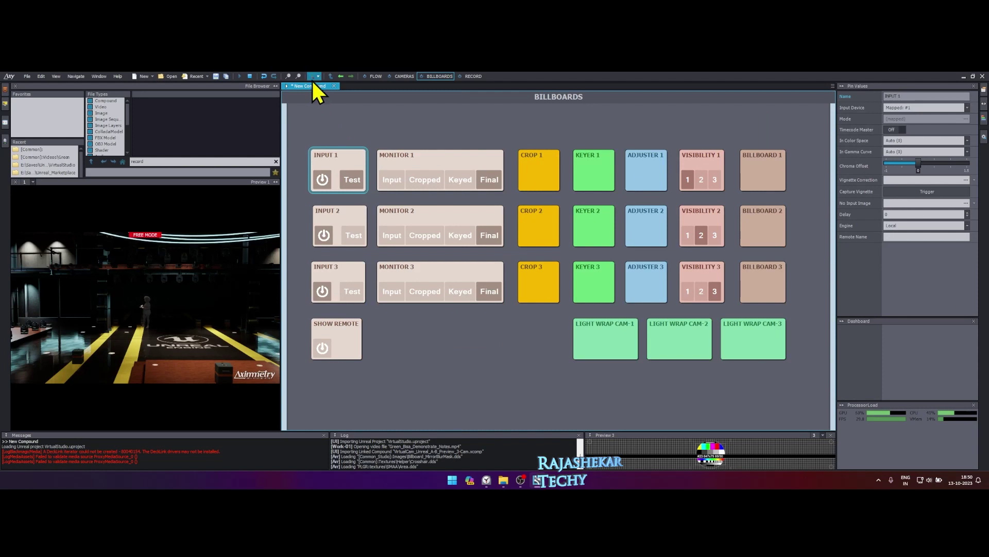
left_click(316, 77)
left_click(330, 95)
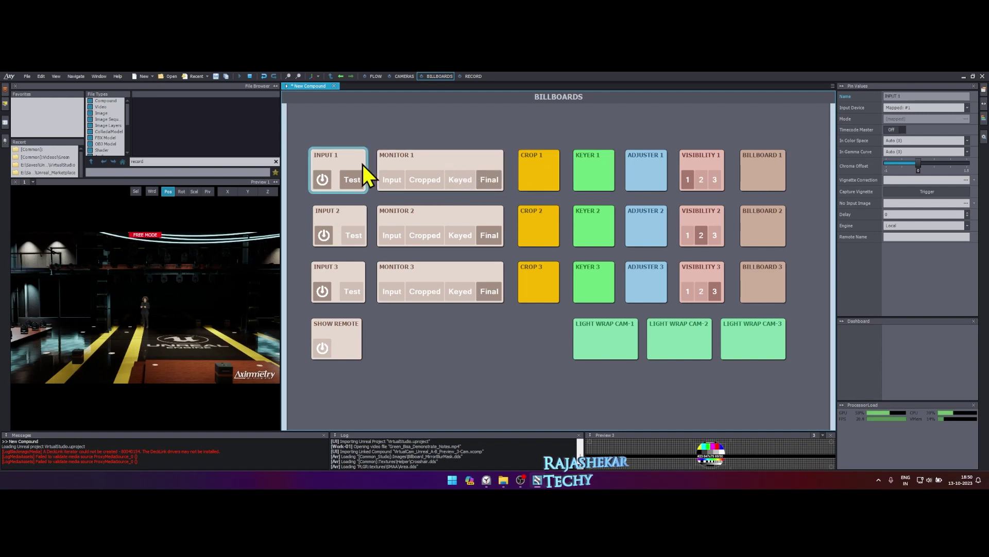
Review the settings of MONITOR 1, CROP 1, KEYER 1, ADJUSTER 1, VISIBILITY 1 and BILLBOARD 1.
left_click(465, 162)
left_click(540, 169)
left_click(598, 175)
left_click(654, 177)
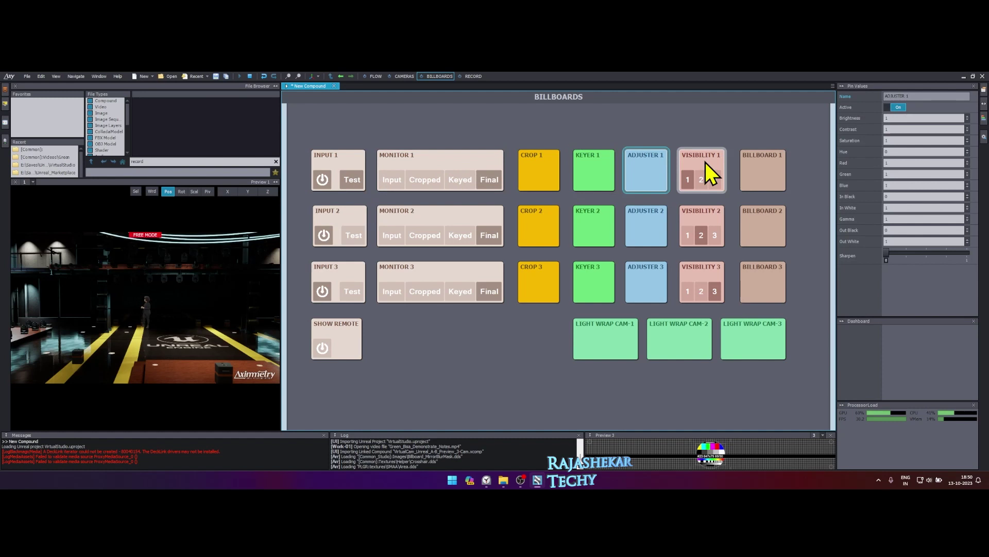
left_click(706, 162)
left_click(769, 162)
left_click(713, 166)
left_click(753, 165)
left_click(508, 131)
Move BILLBOARD 1 through the studio so the presenter stands at the Epic Games logo on the red floor, framed full length.
left_click(771, 175)
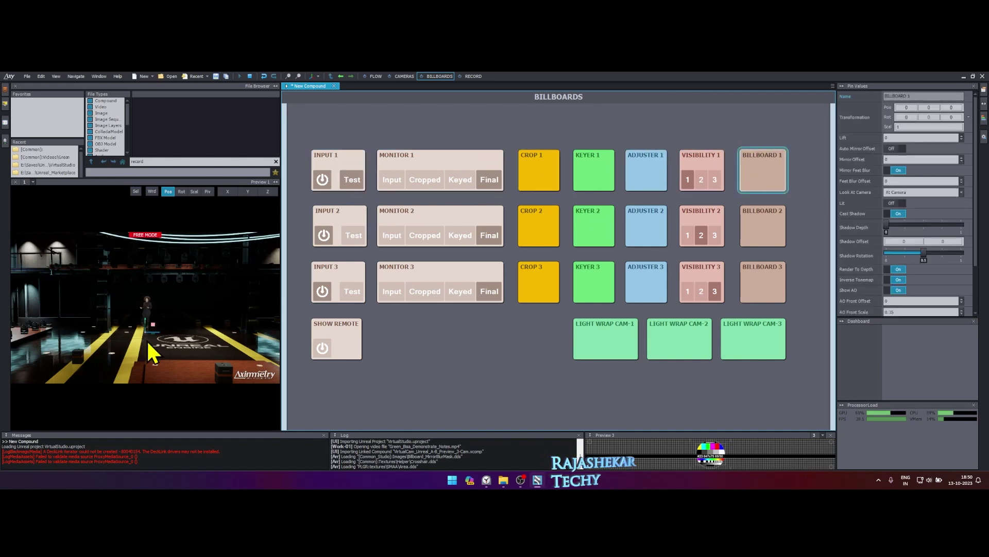
left_click(146, 322)
scroll(147, 326, "up", 3)
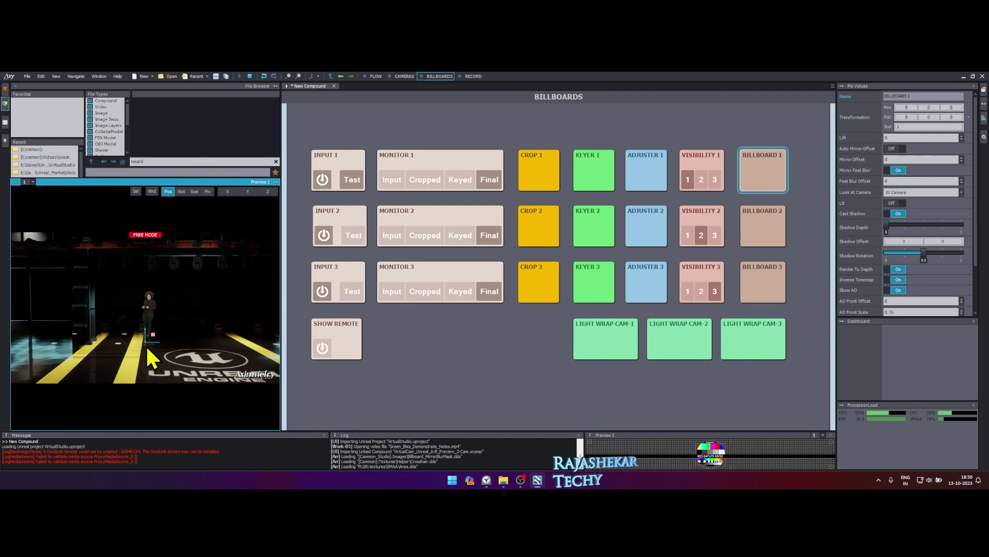
left_click_drag(146, 344, 184, 360)
scroll(162, 343, "down", 3)
right_click_drag(183, 356, 217, 345)
scroll(165, 283, "up", 3)
scroll(165, 283, "down", 3)
scroll(165, 283, "up", 3)
right_click_drag(149, 299, 189, 308)
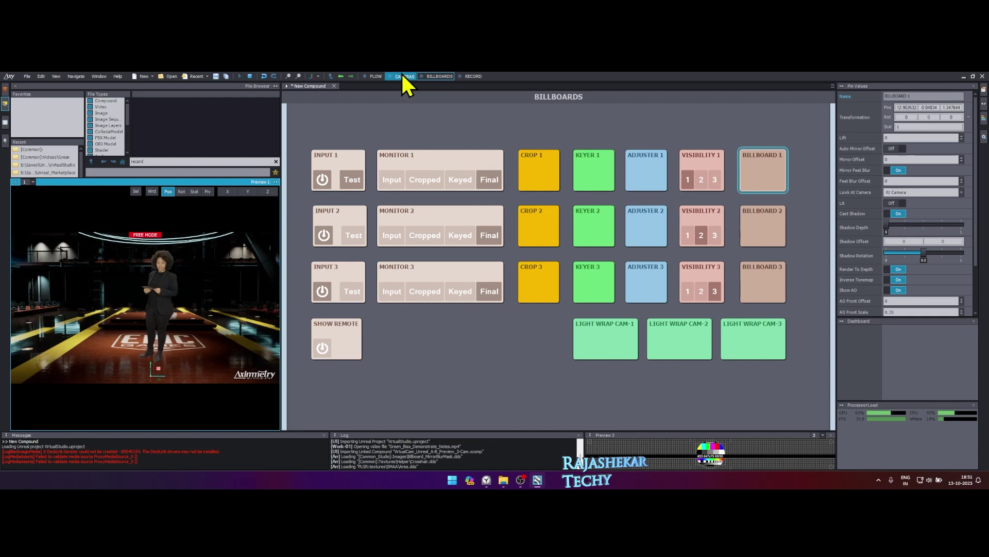
Turn on the Safe overlay and frame a wide view of the presenter as point A of camera 1's path 1.
left_click(402, 76)
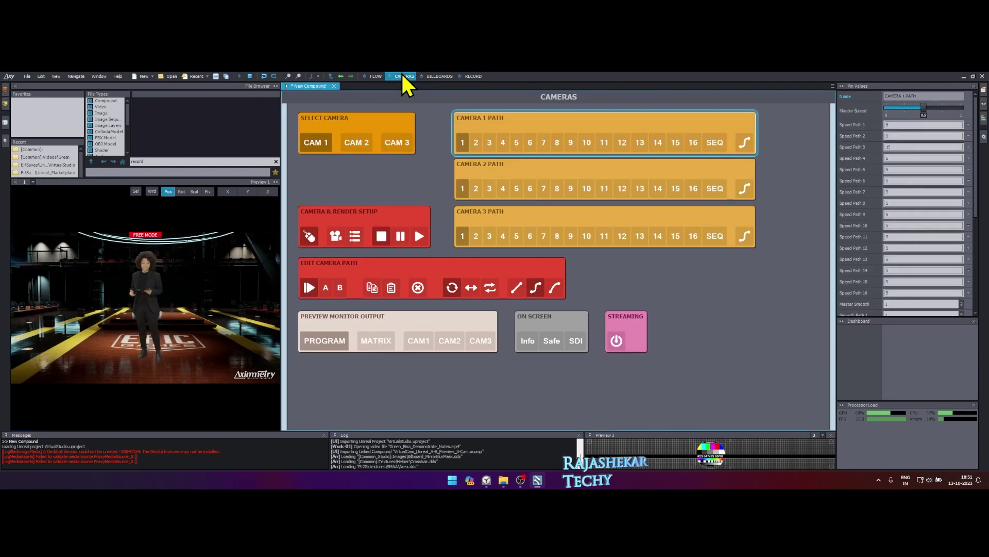
left_click(549, 346)
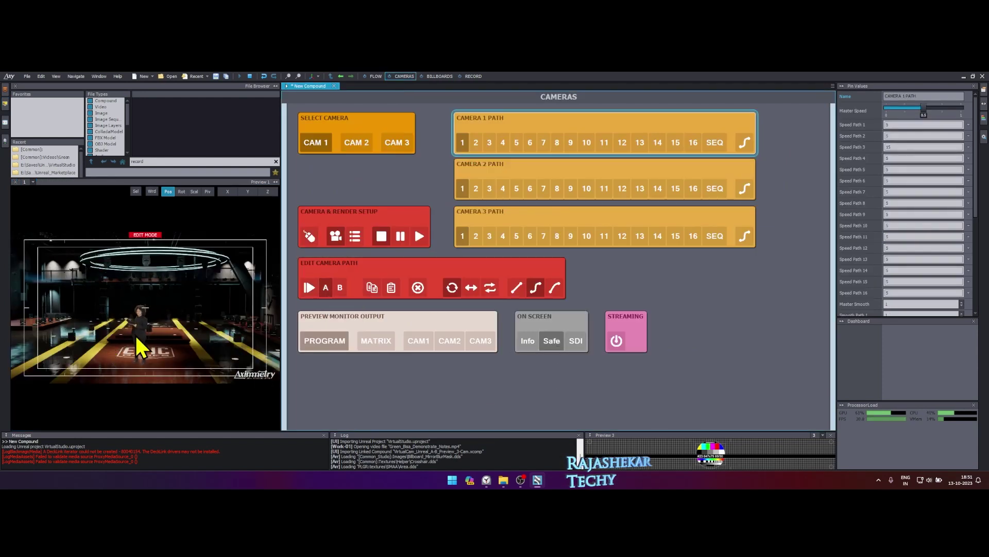
middle_click_drag(117, 399, 126, 378)
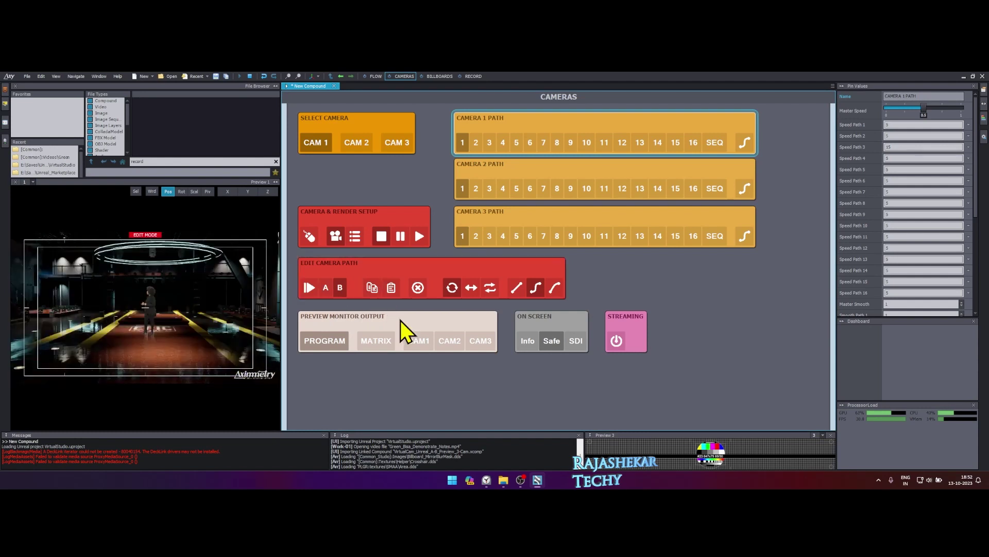
Frame a closer full-length view of the presenter as point B of path 1 and play the path with the presenter video.
left_click(339, 287)
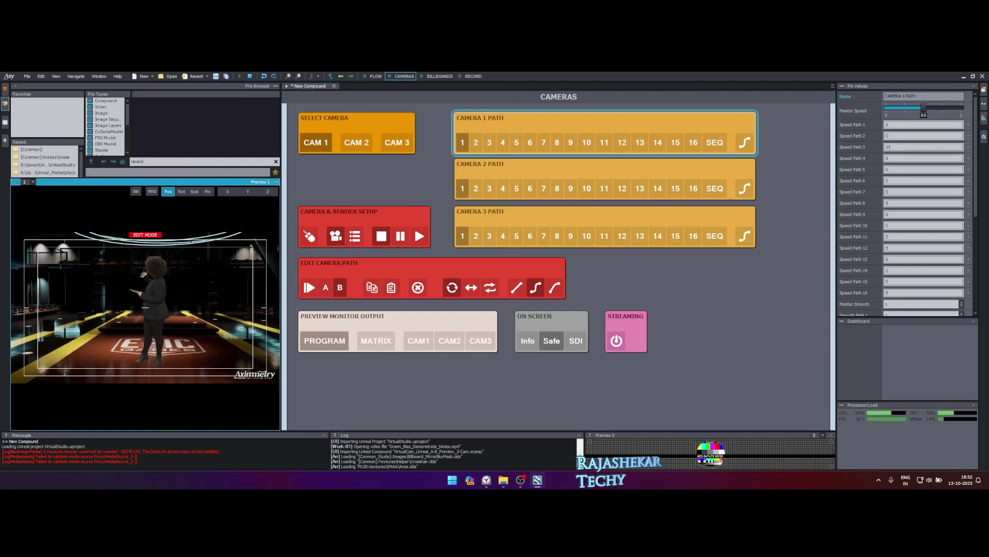
left_click(338, 290)
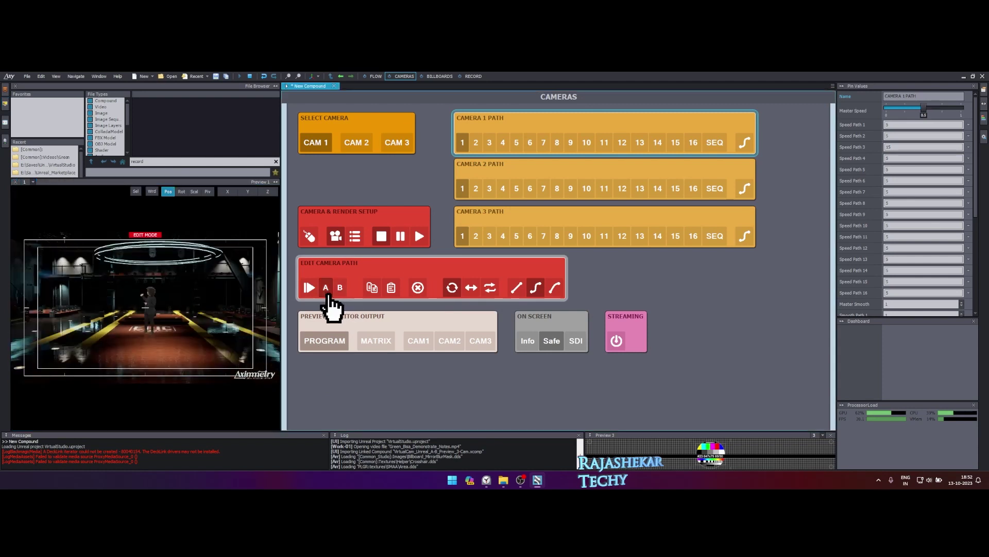
left_click(309, 287)
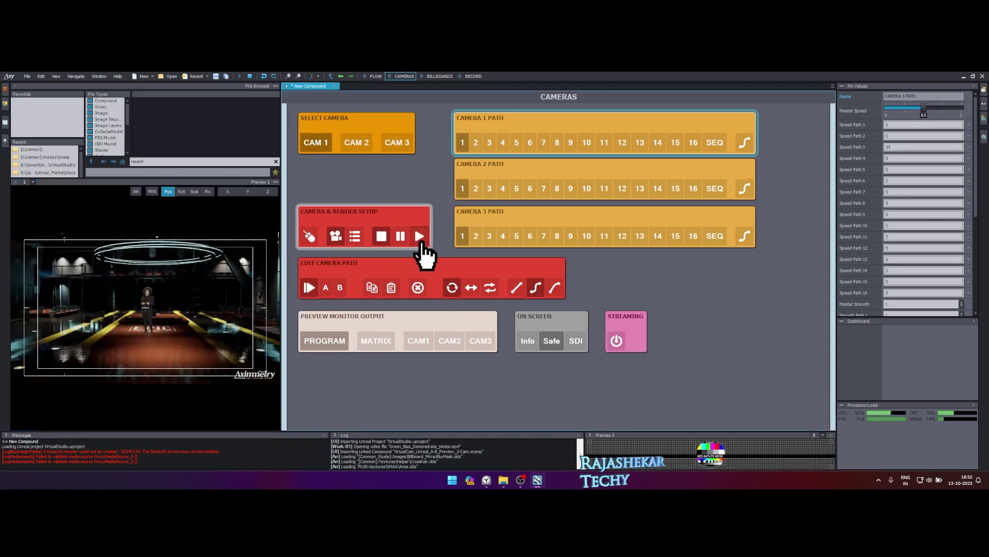
left_click(423, 241)
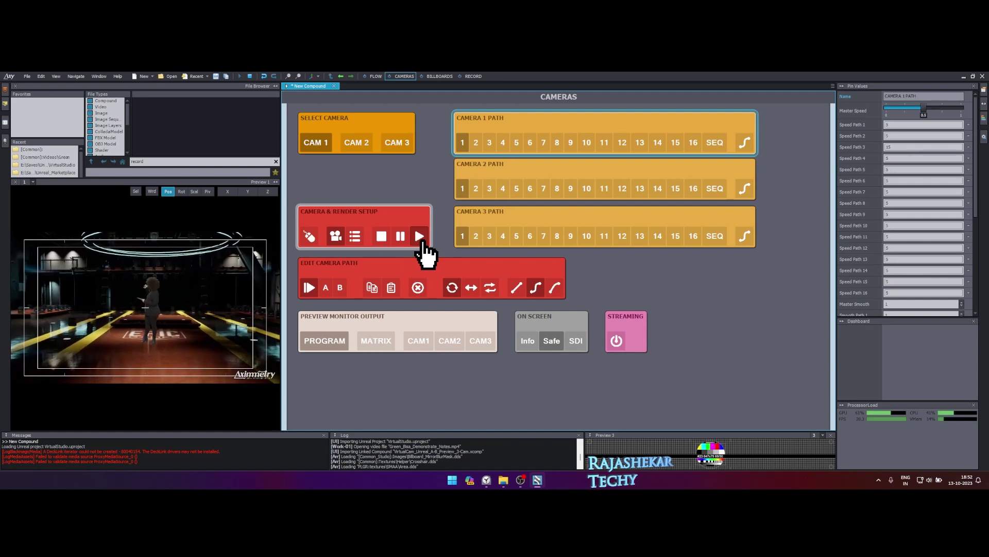
left_click(380, 242)
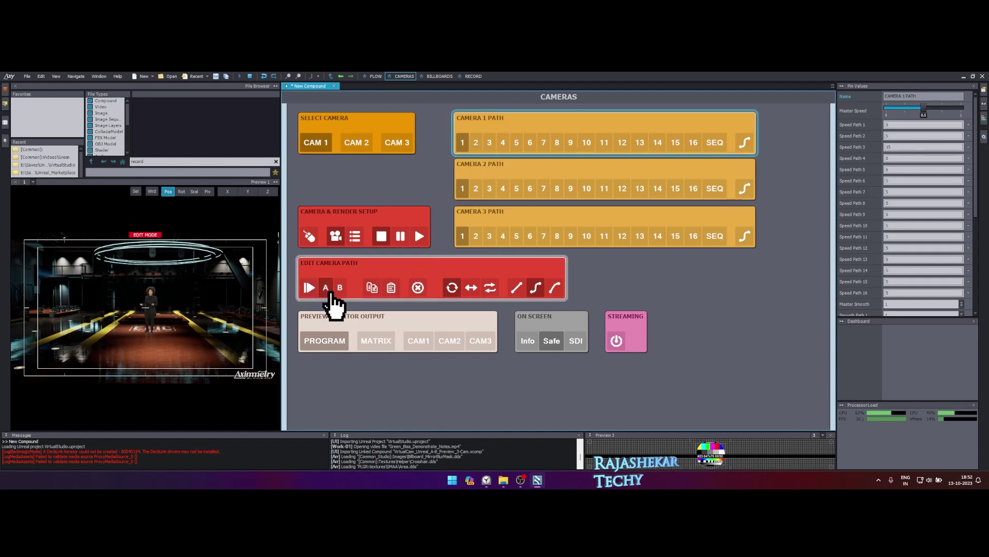
Paste the copied camera view into point A of camera 1's path 2 and frame the presenter from an angle.
left_click(475, 143)
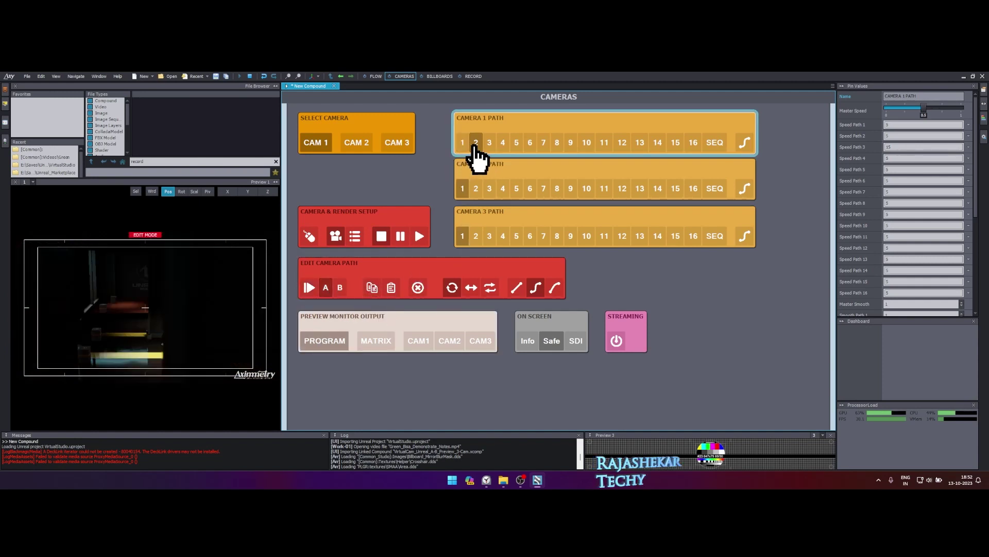
left_click(391, 287)
left_click(148, 337)
scroll(147, 337, "up", 3)
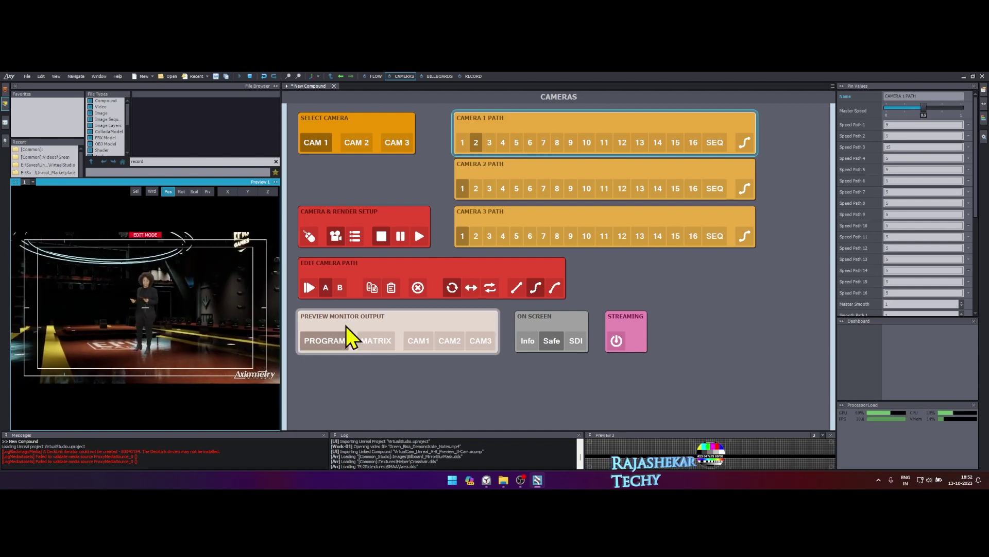
Copy point A's view to point B of path 2, swing the camera to the presenter's other side, and play the path.
left_click(373, 291)
left_click(339, 287)
left_click(392, 290)
left_click_drag(140, 317, 64, 320)
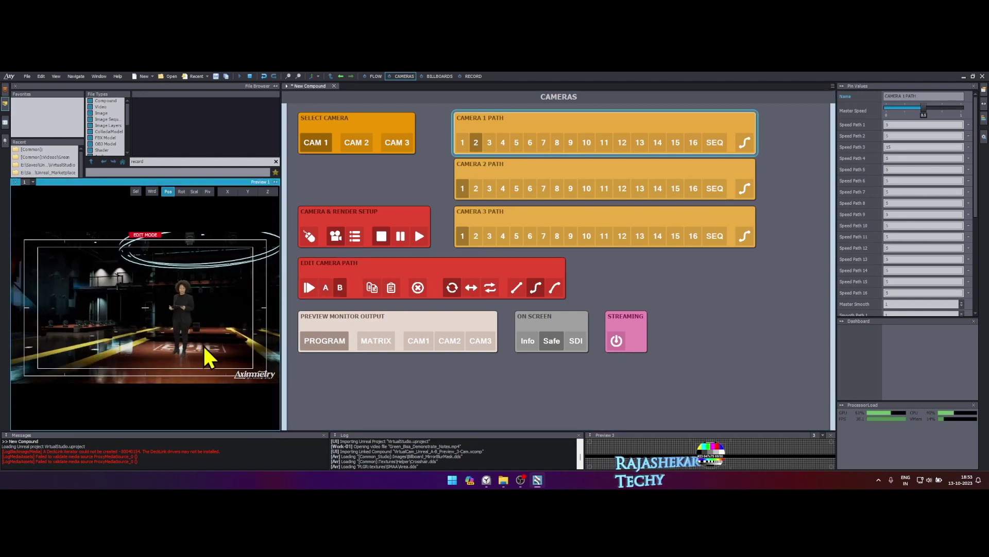
left_click(347, 292)
left_click(420, 235)
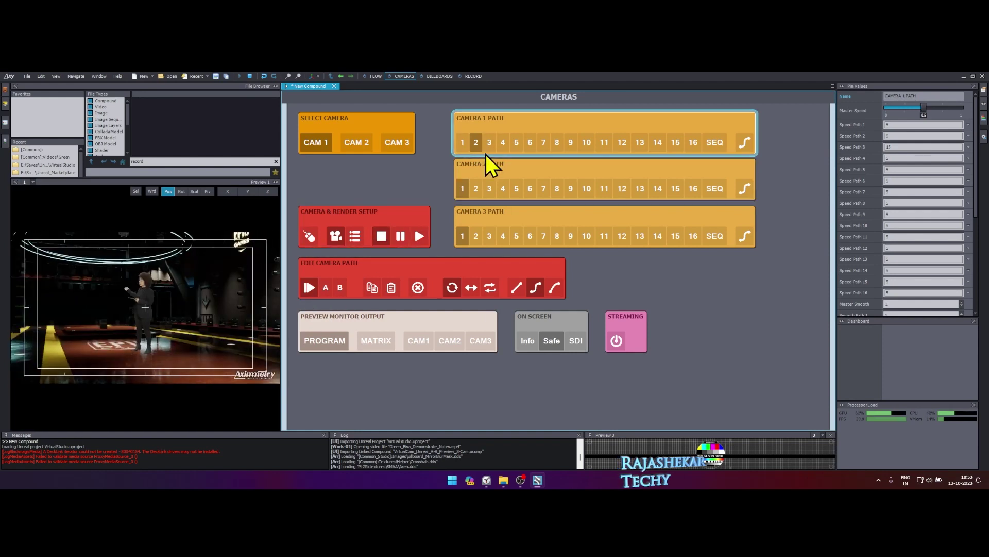
Copy the path 2 camera view into point A of path 3 and reframe it as a closer shot of the presenter.
left_click(490, 143)
left_click(382, 236)
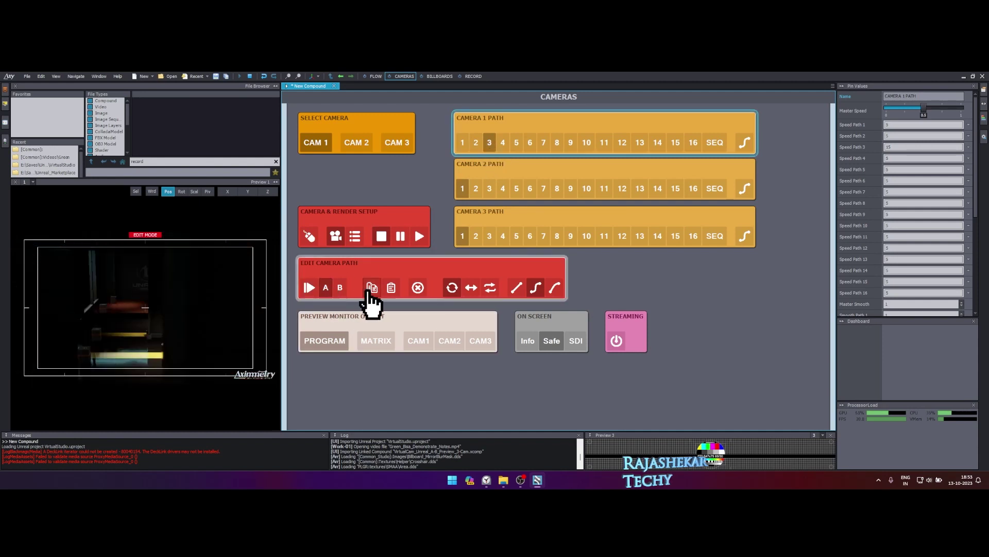
left_click(475, 143)
left_click(489, 142)
left_click(171, 317)
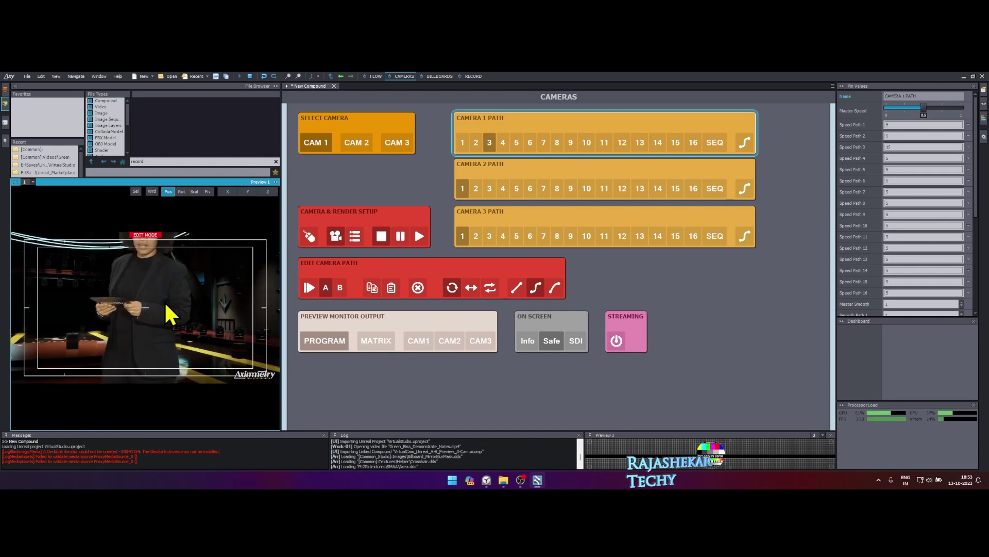
scroll(166, 305, "down", 3)
left_click(390, 290)
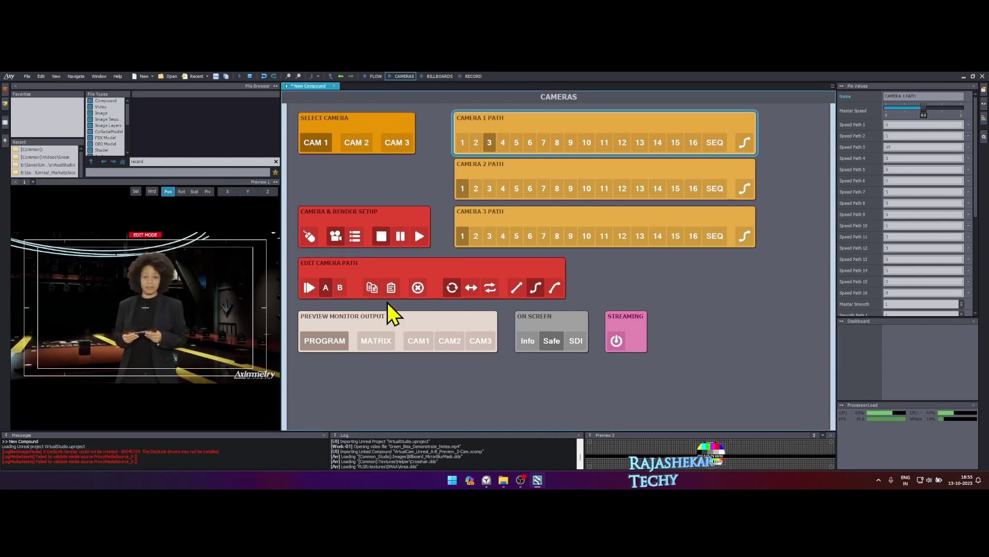
Frame the brick wall with the Unreal Engine logo as point B of path 3 and play the path.
left_click(339, 287)
left_click(154, 309)
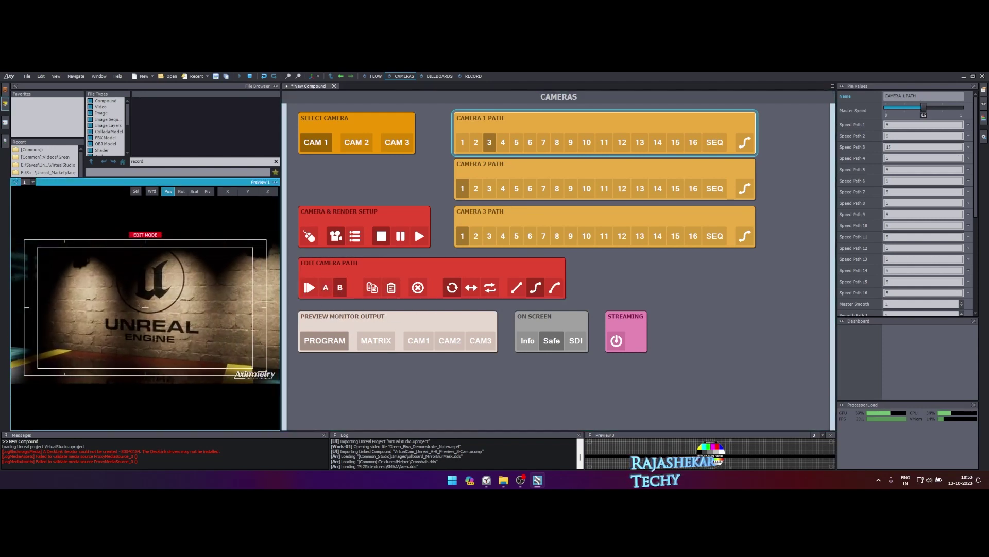
left_click(309, 288)
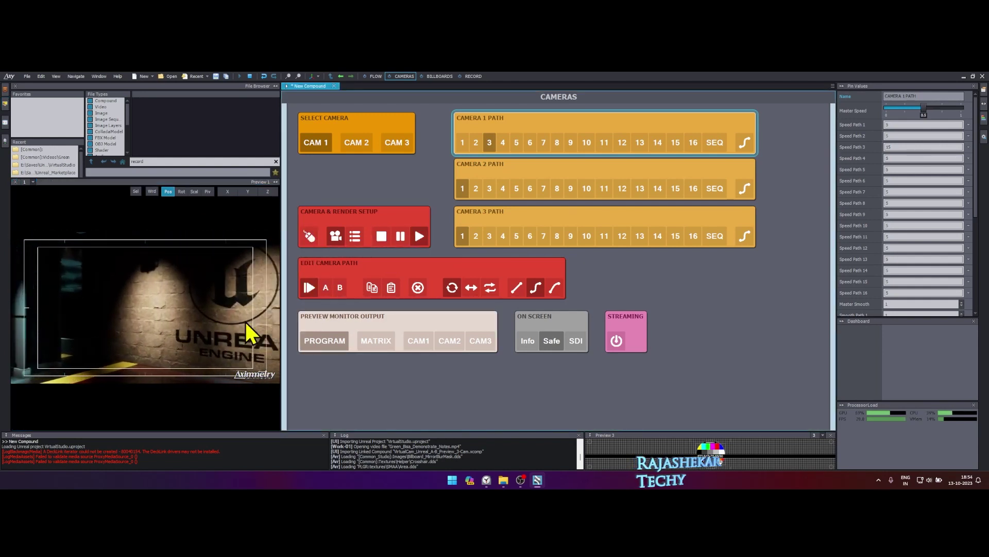
Set Speed Path 3 of the camera 1 path to 5.
left_click_drag(892, 146, 859, 147)
type("5")
left_click(923, 237)
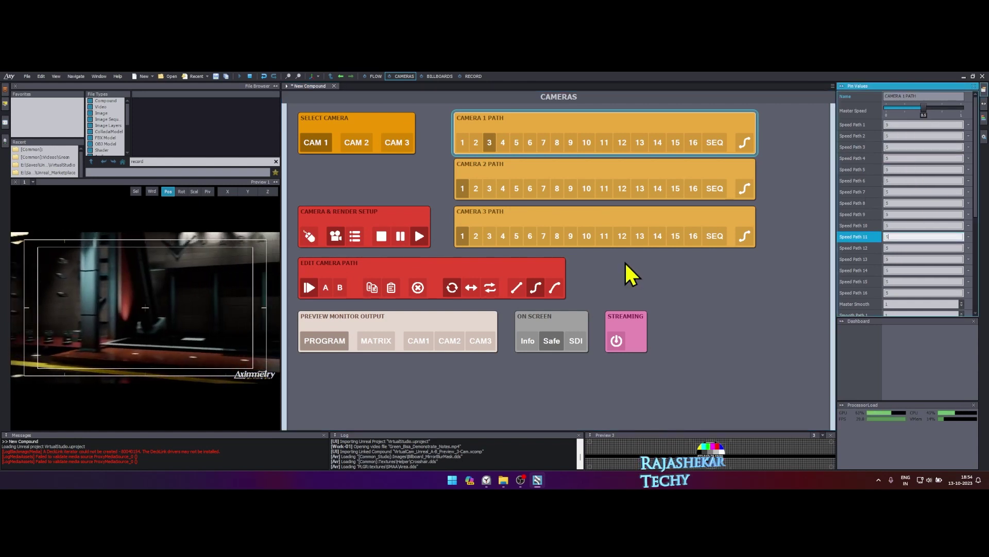
Play camera 1's paths in turn, and set Speed Path 1 and Speed Path 2 to 4.
left_click(462, 142)
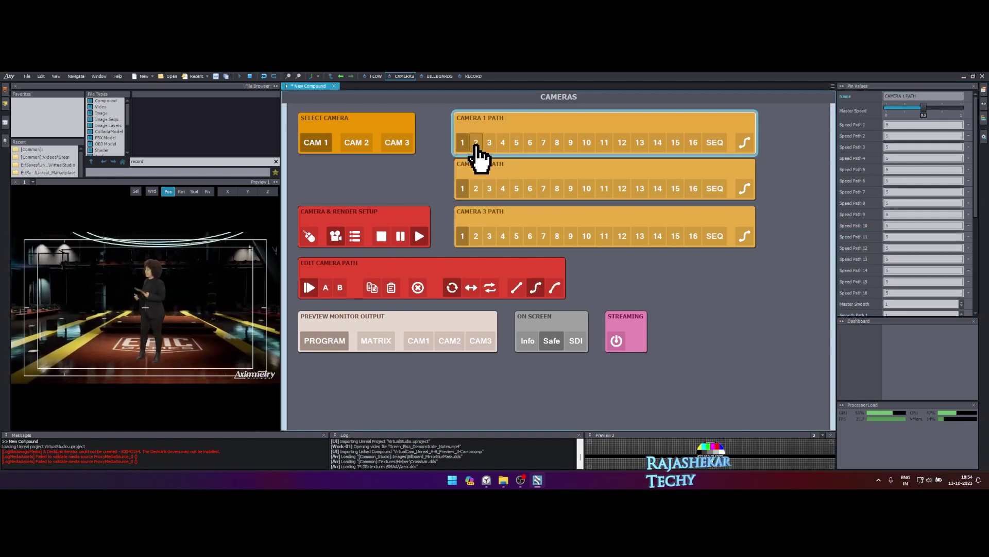
left_click(476, 147)
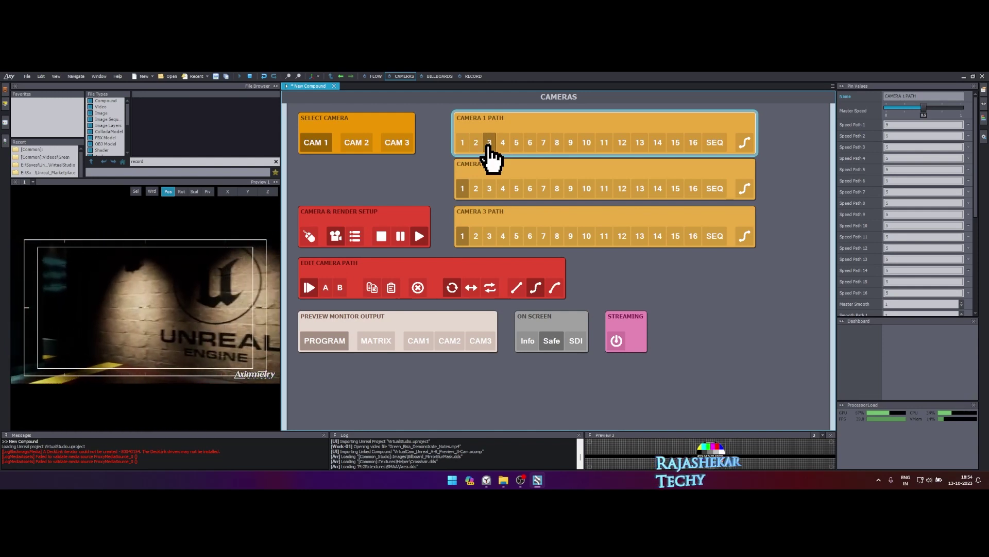
left_click(464, 143)
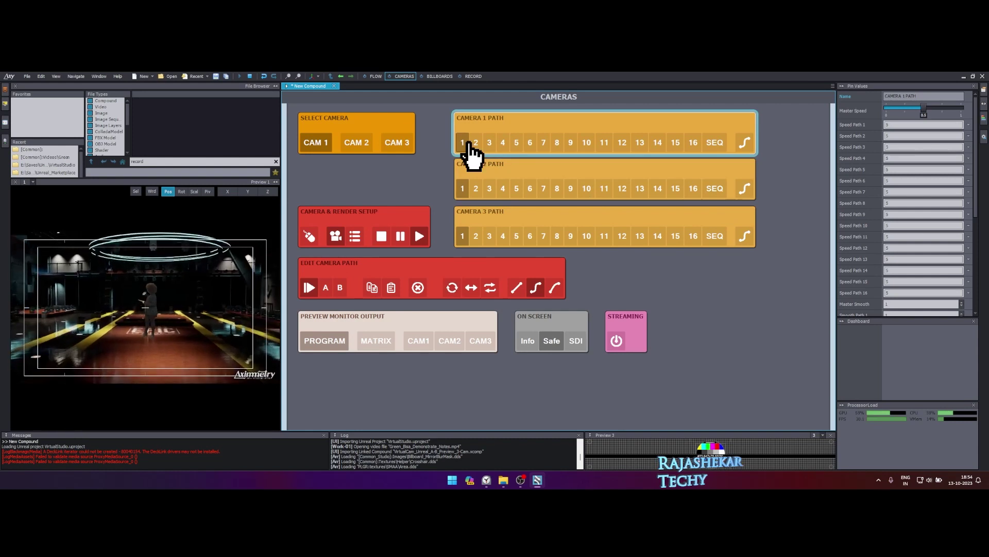
left_click(911, 125)
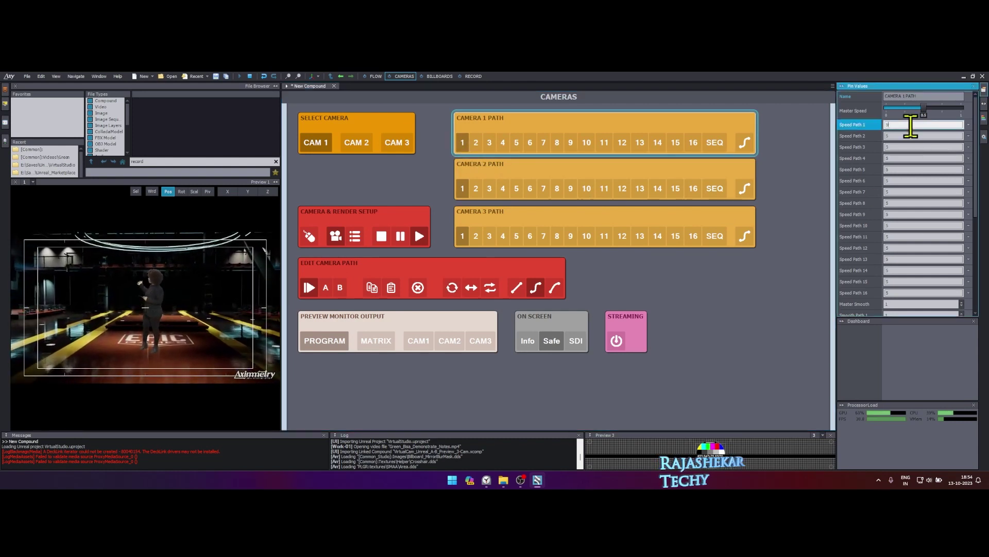
Launch MagicQ PC and load the calmdown.shw show in place of the current one.
key("super")
type("mag")
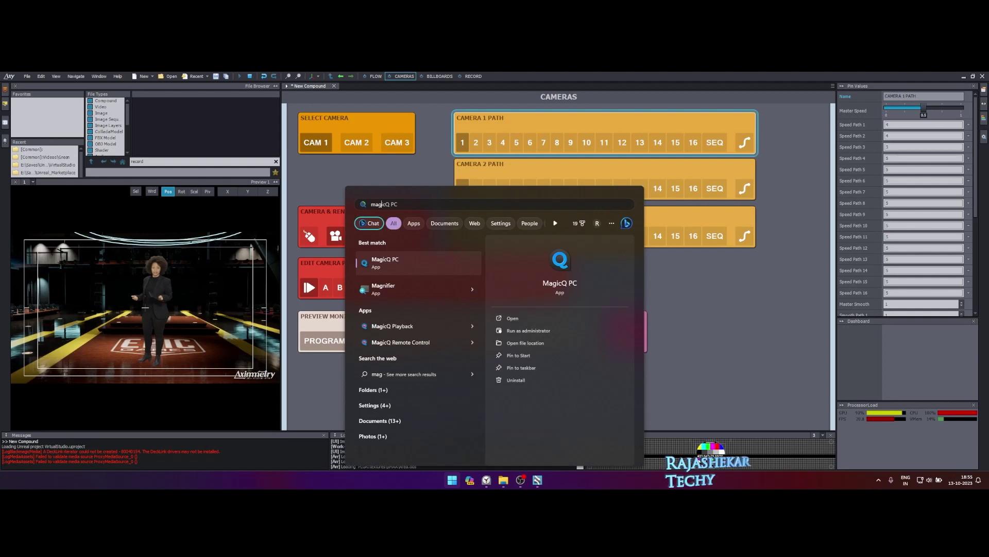
key("Return")
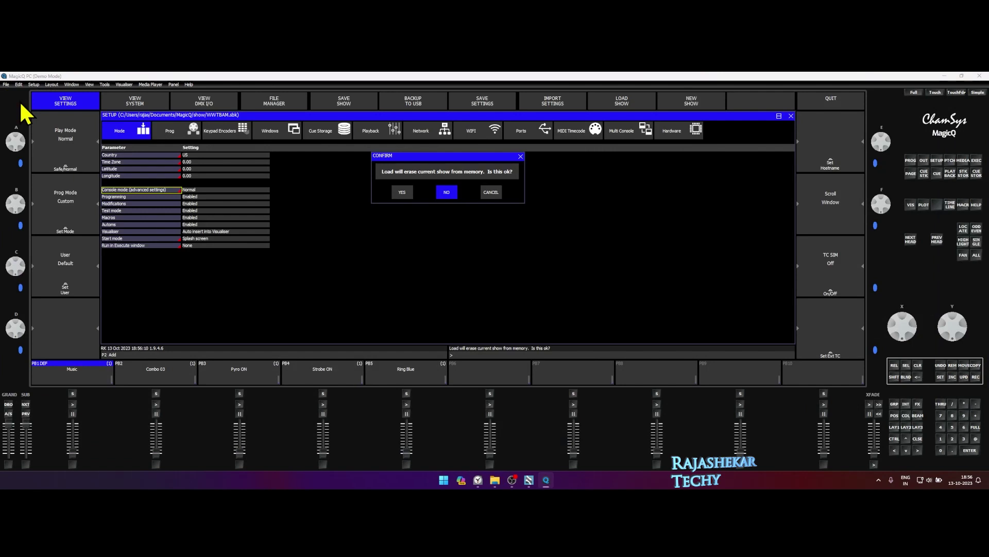
left_click(404, 194)
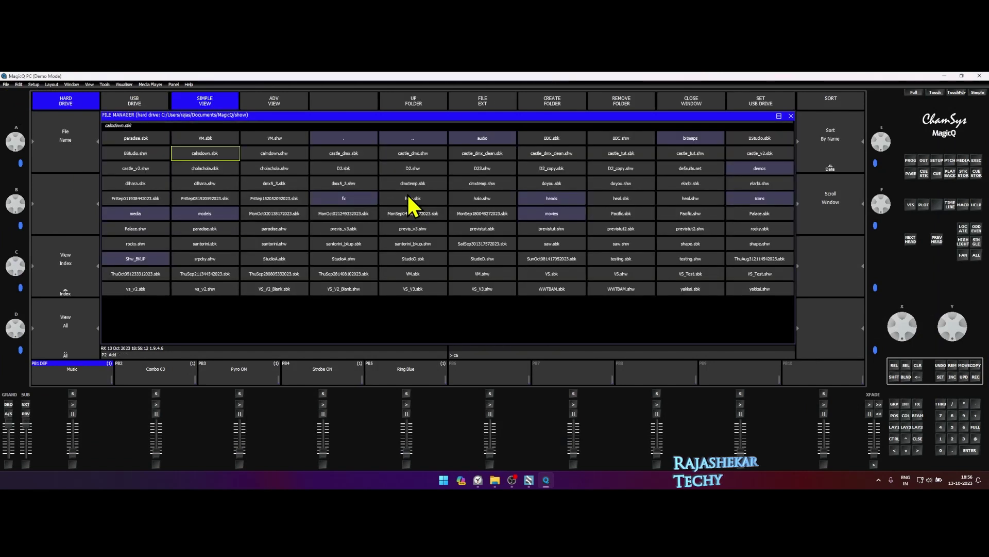
left_click(267, 158)
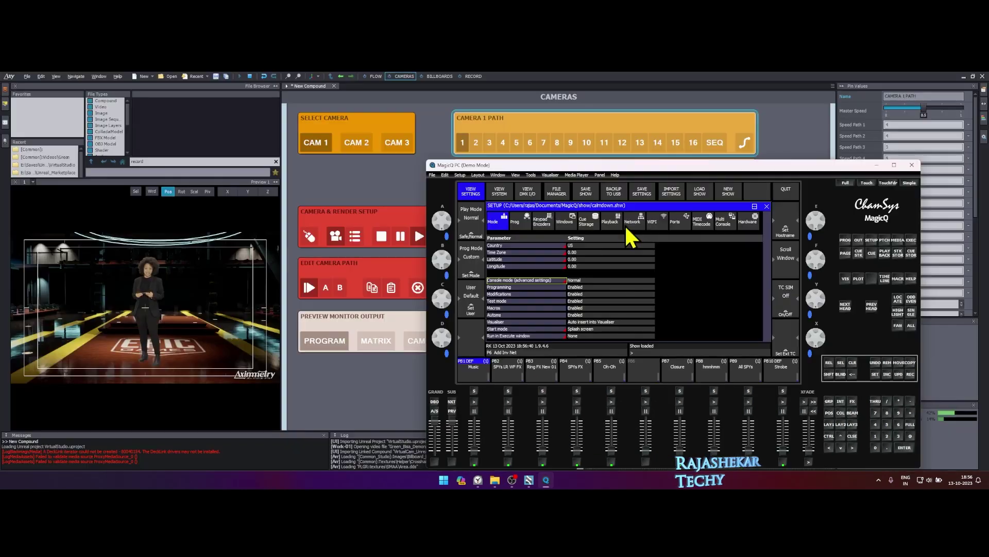
Review the MagicQ network settings and the Art-Net universe list in the DMX I/O setup.
left_click(629, 222)
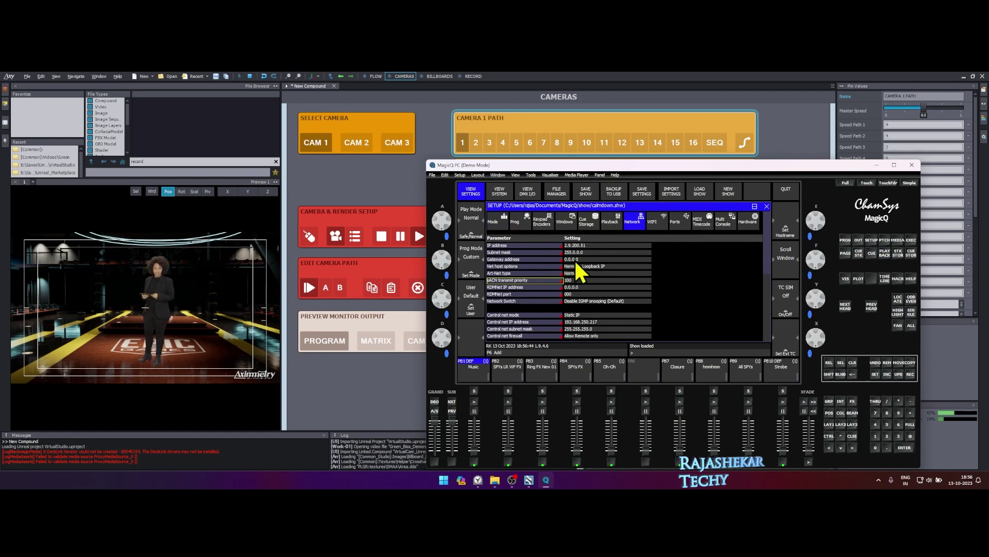
key("Down")
left_click(528, 192)
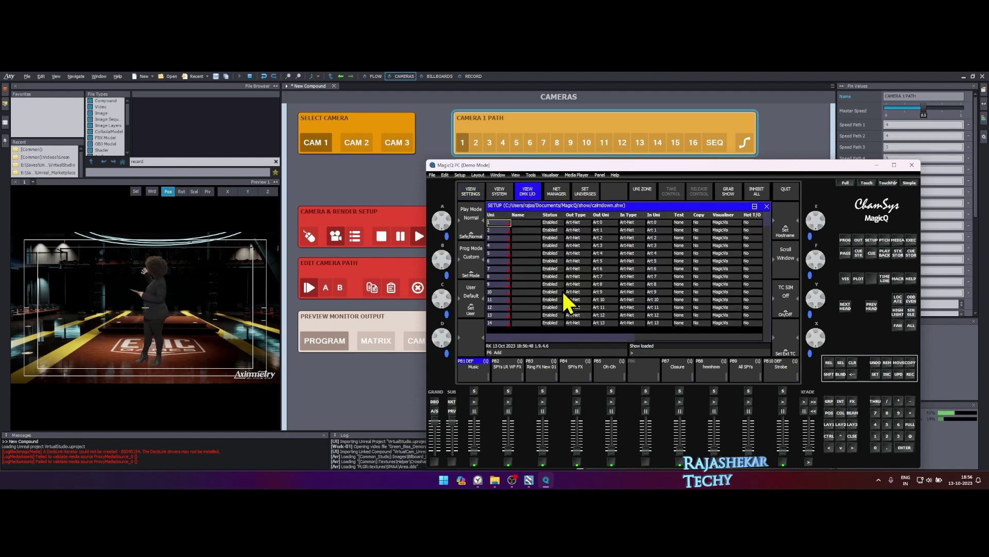
Bring up the MagicQ groups, raise the Music playback fader to run the light show, and return to the camera controls in Aximmetry.
left_click(828, 429)
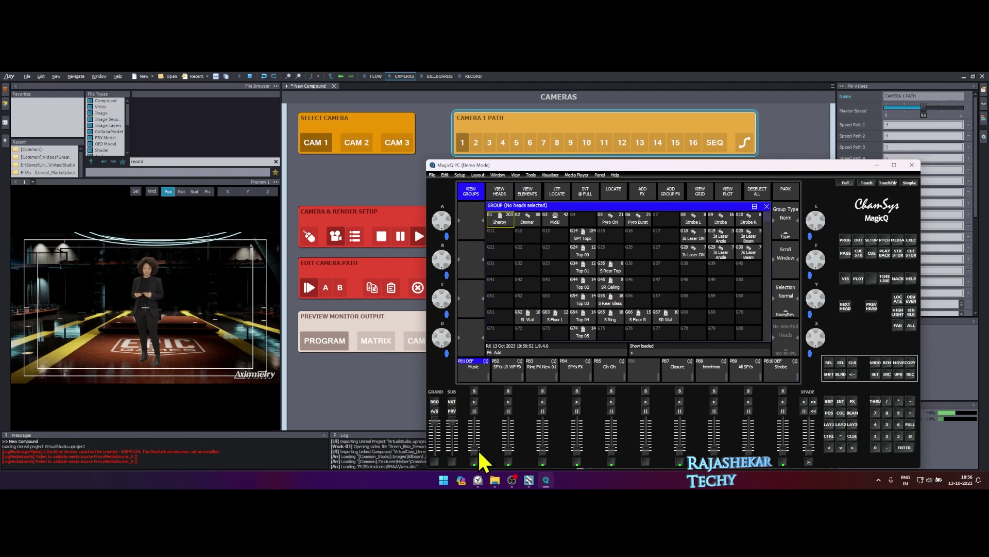
left_click_drag(479, 453, 477, 420)
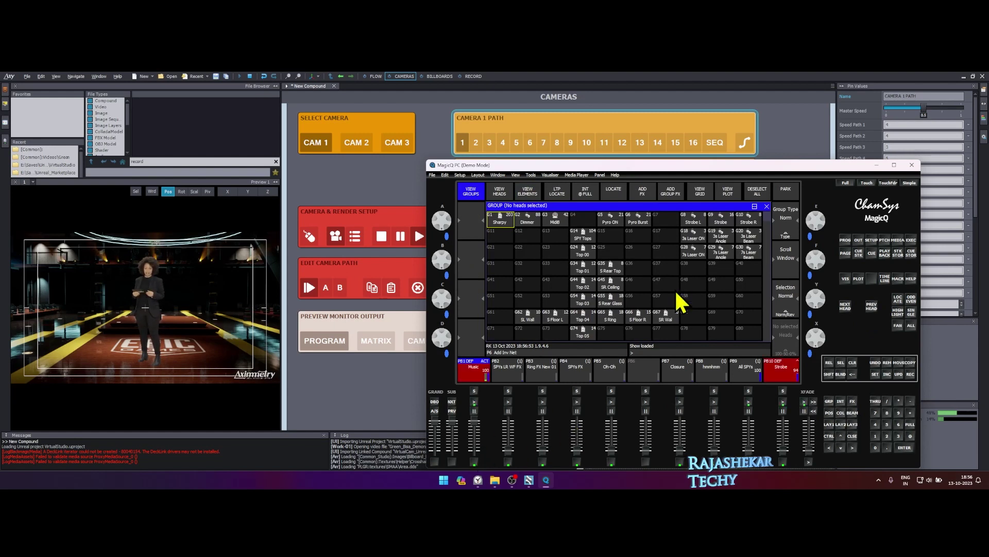
left_click(876, 166)
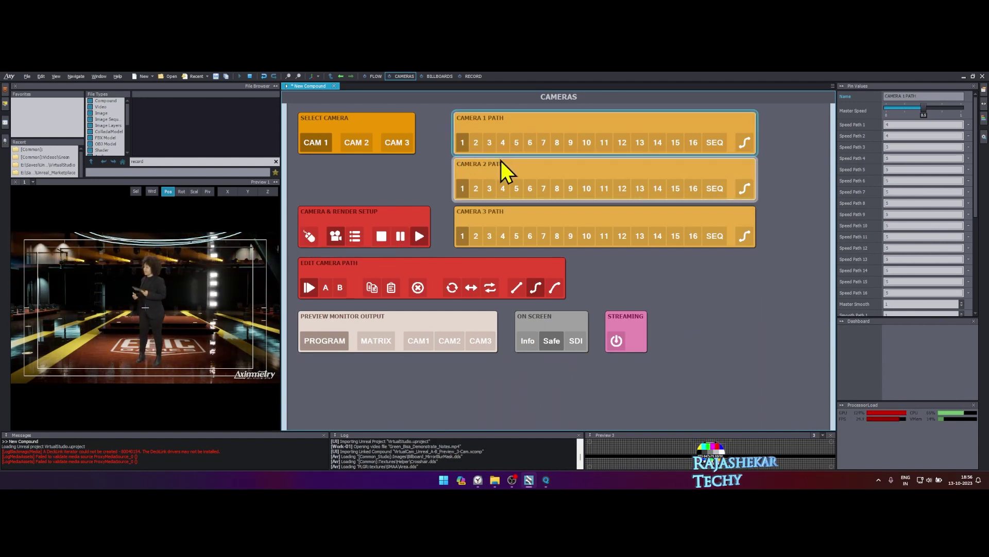
Switch camera 1 to path 2, back to path 1 and again to path 2 to preview the moves with the light show.
left_click(476, 147)
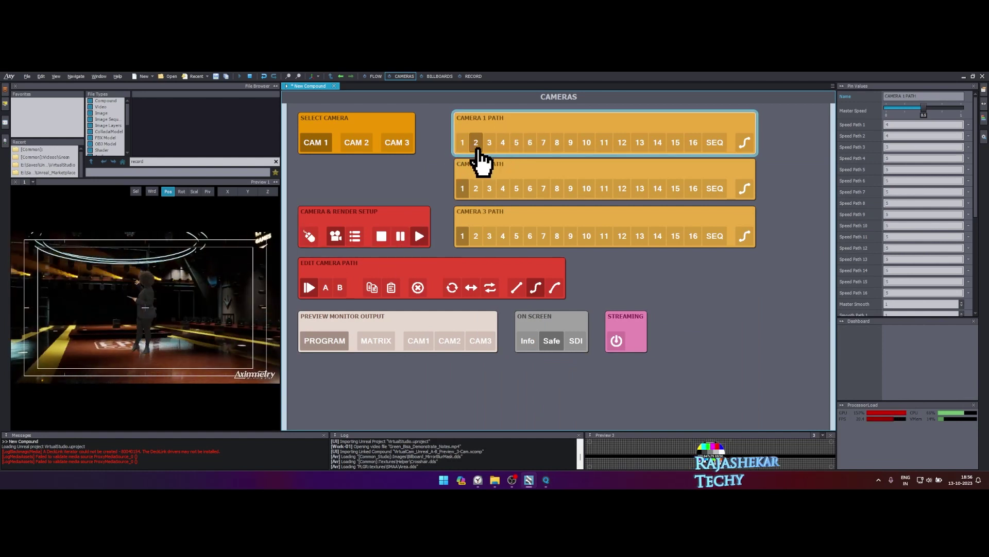
left_click(463, 149)
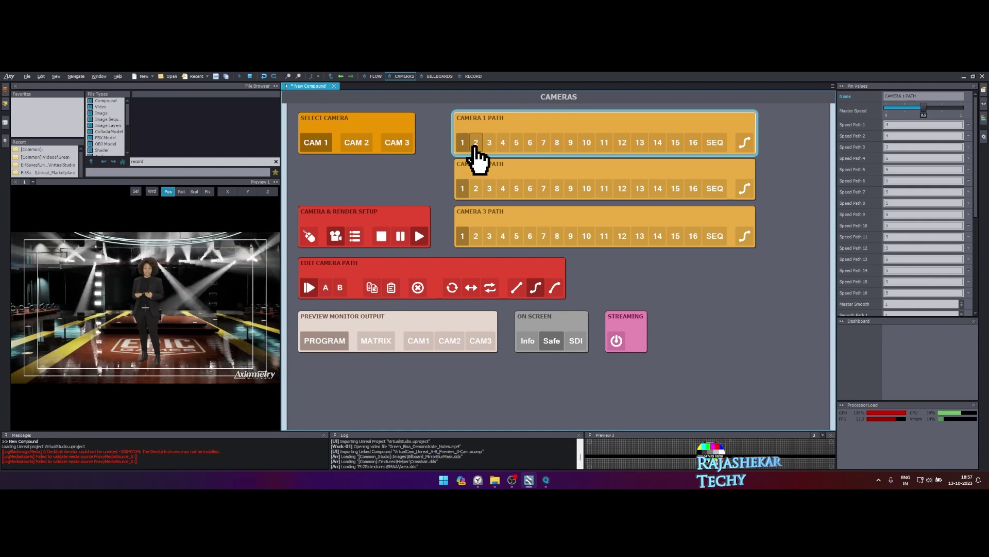
left_click(476, 146)
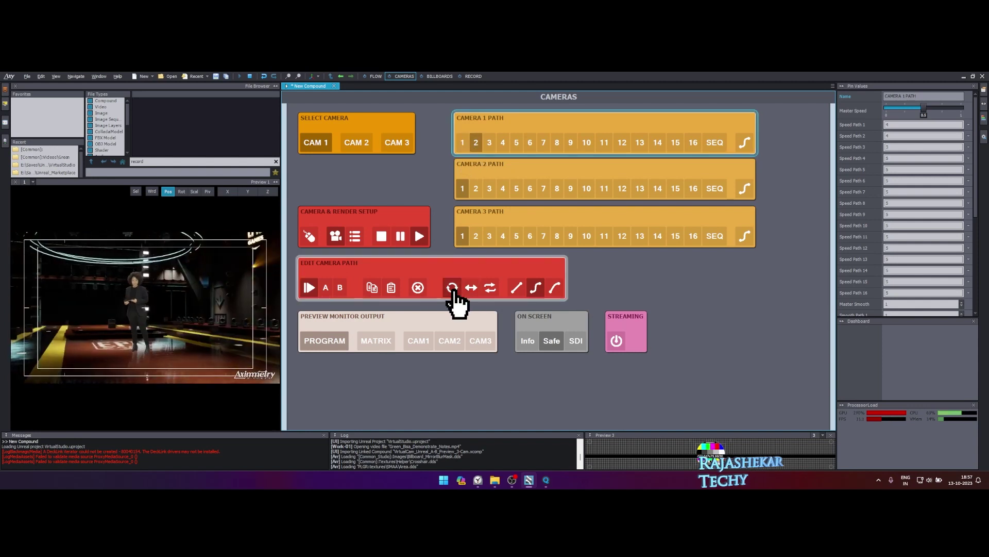
Set the recorder's output folder to a new Test folder on the Desktop.
left_click(468, 78)
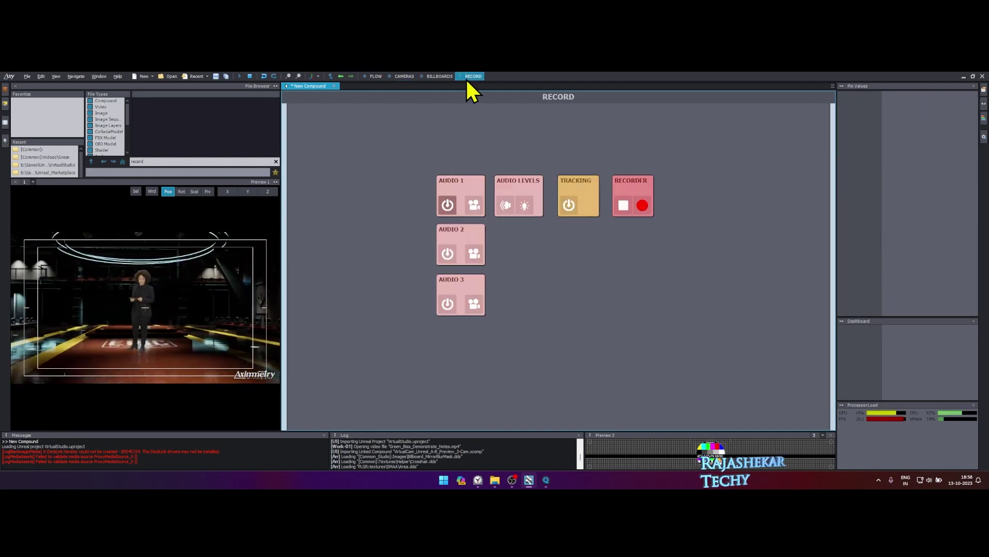
left_click(625, 189)
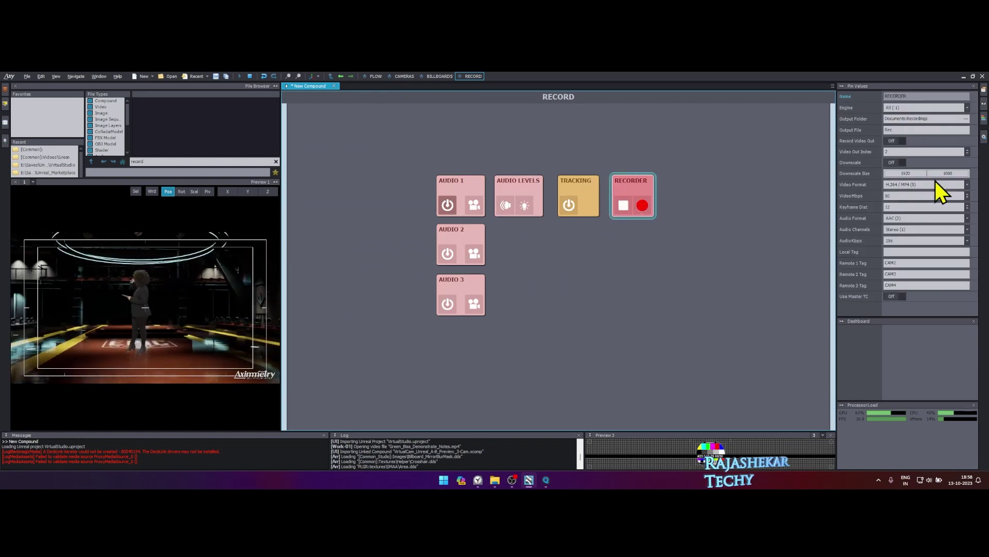
left_click(965, 119)
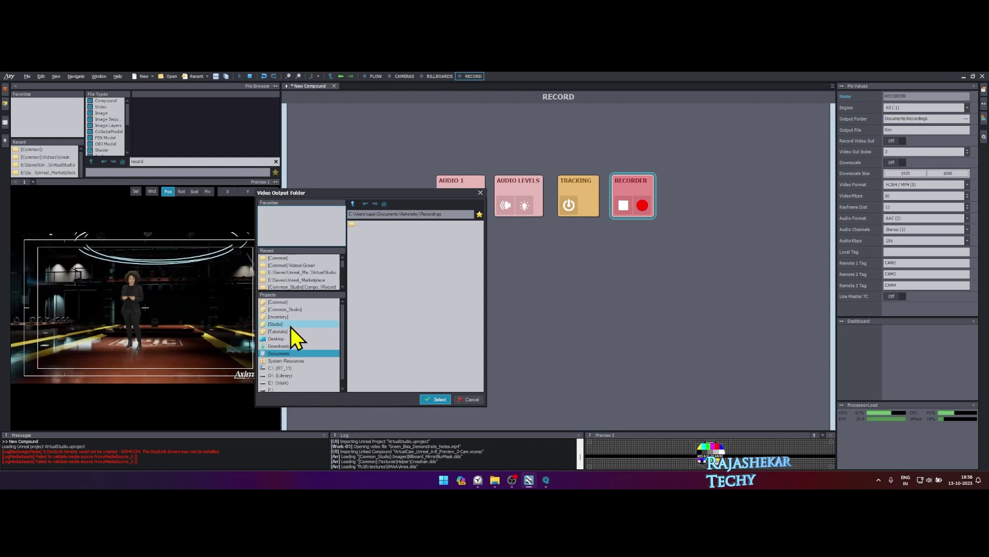
left_click(303, 280)
right_click(383, 292)
left_click(404, 305)
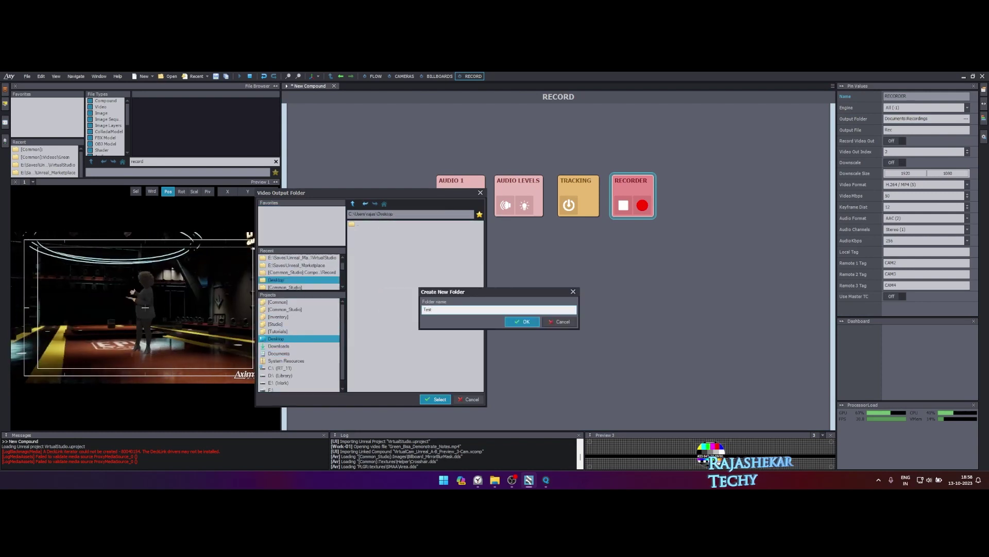
key("Return")
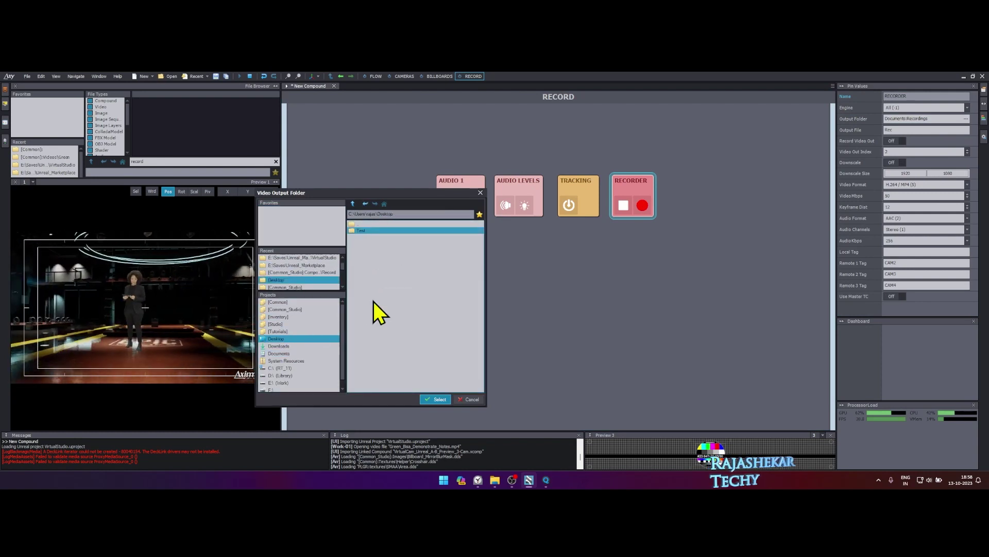
left_click(435, 399)
Choose H.264 / MP4 as the recorder's video format and start recording.
left_click(967, 184)
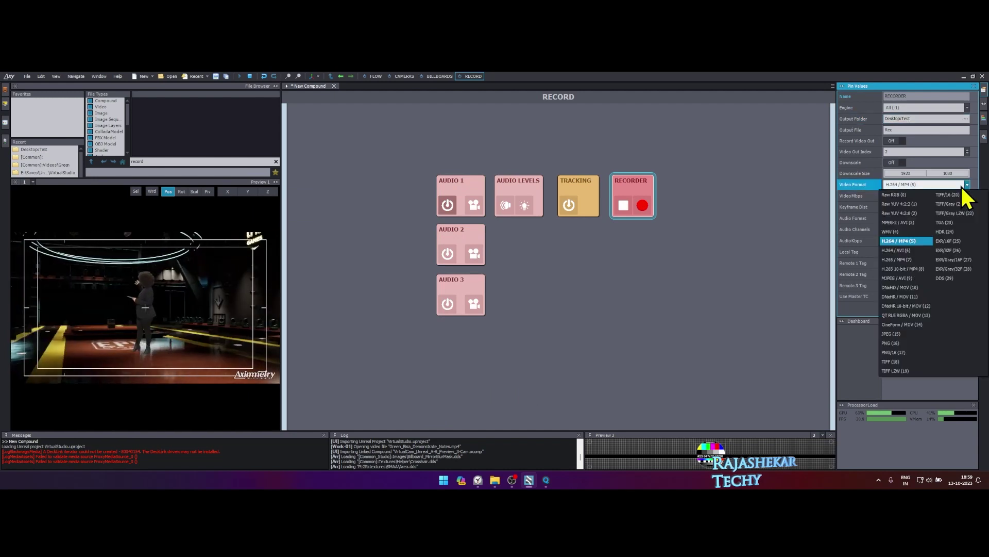
left_click(916, 240)
left_click(642, 206)
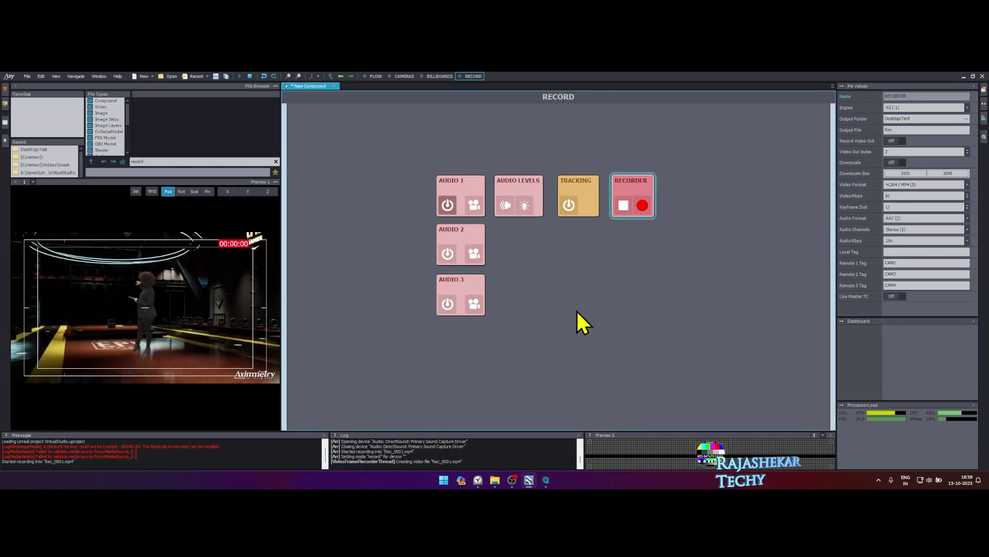
Play camera 1's paths 1, 2, 3 and 2 in turn during the recording, and stop the recorder.
left_click(478, 480)
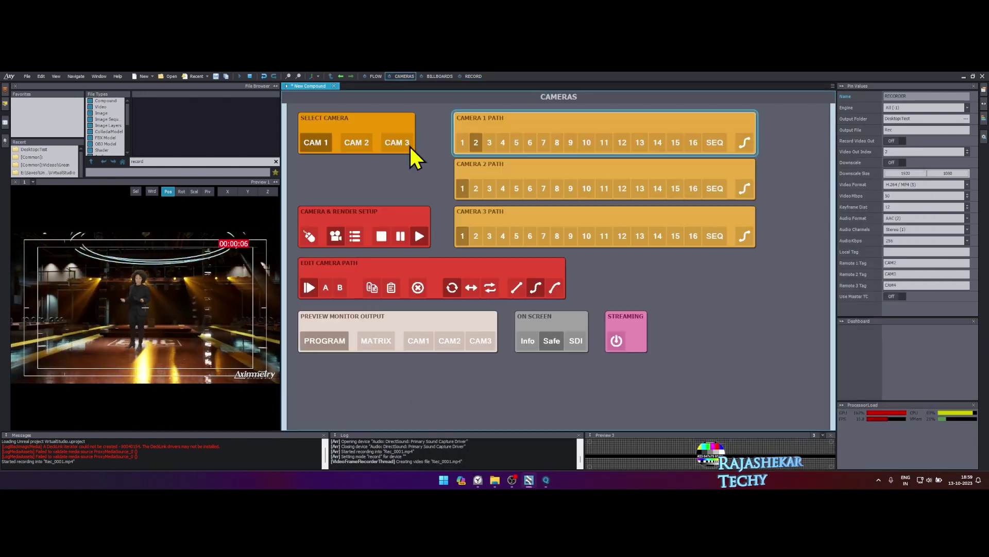
left_click(464, 150)
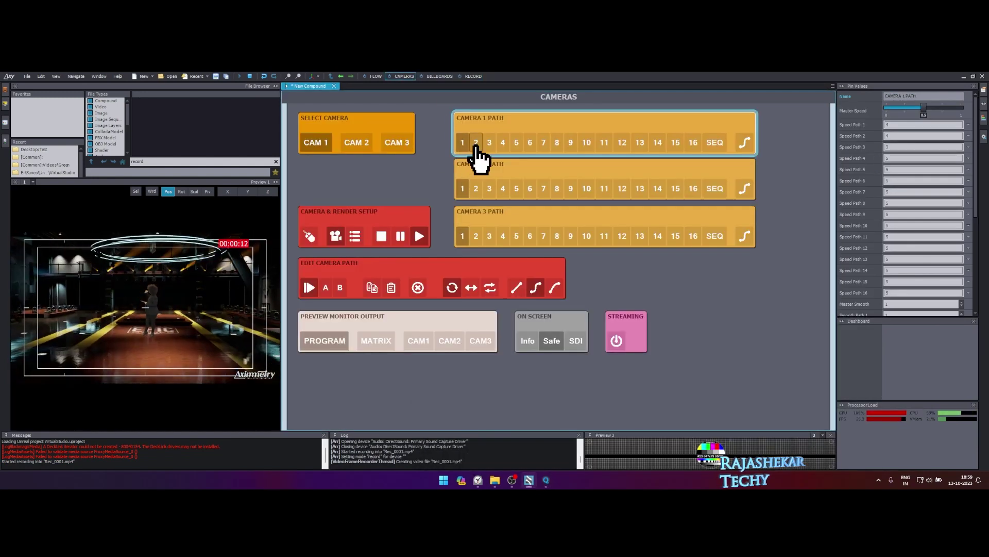
left_click(477, 147)
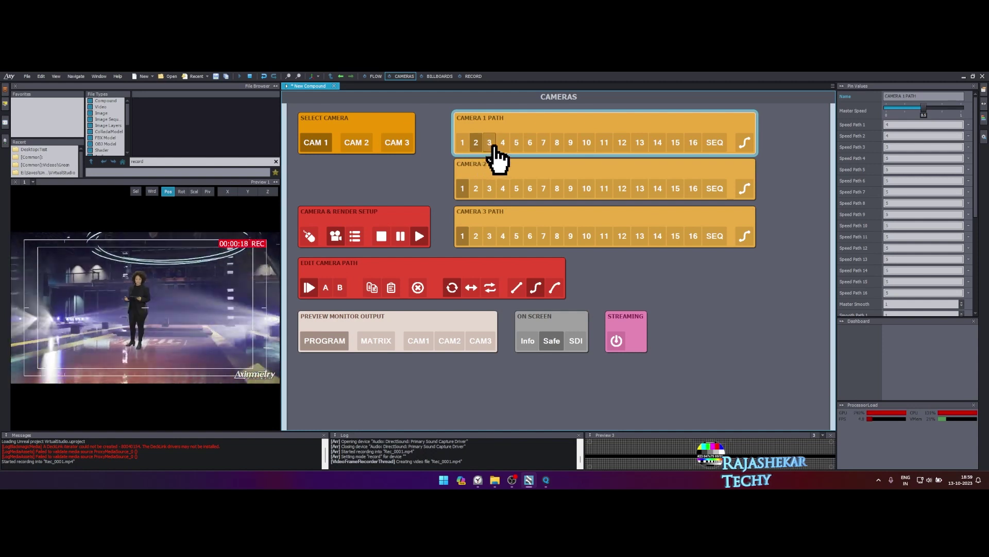
left_click(490, 150)
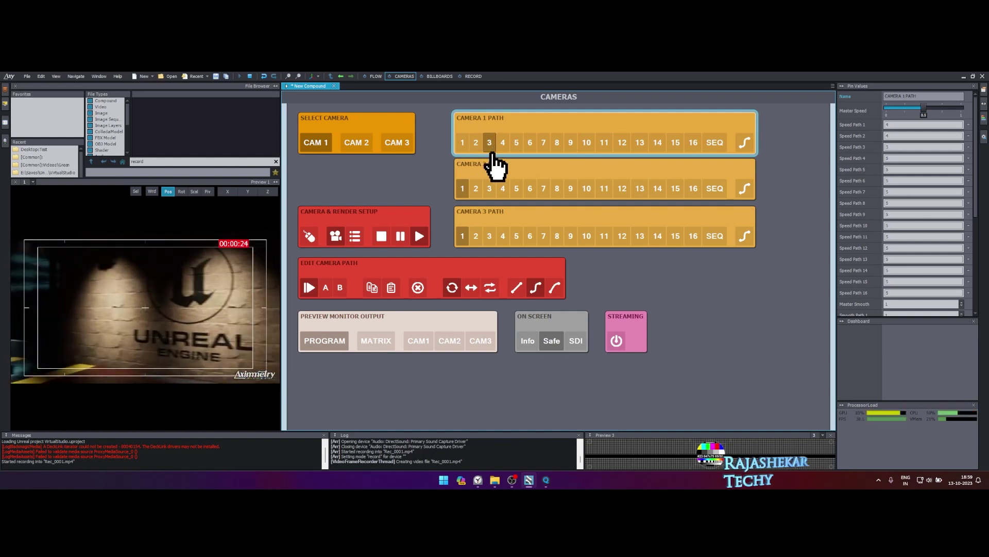
left_click(475, 147)
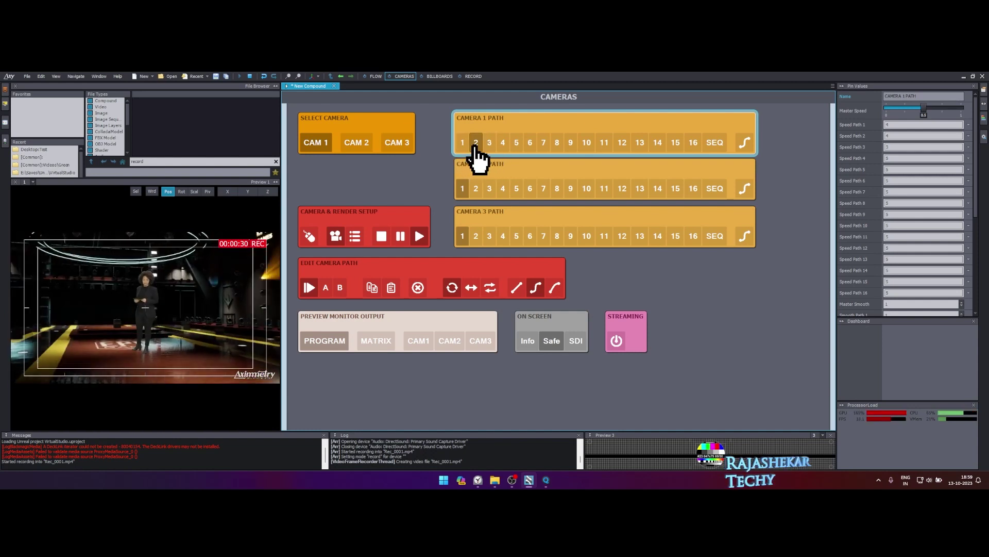
left_click(474, 79)
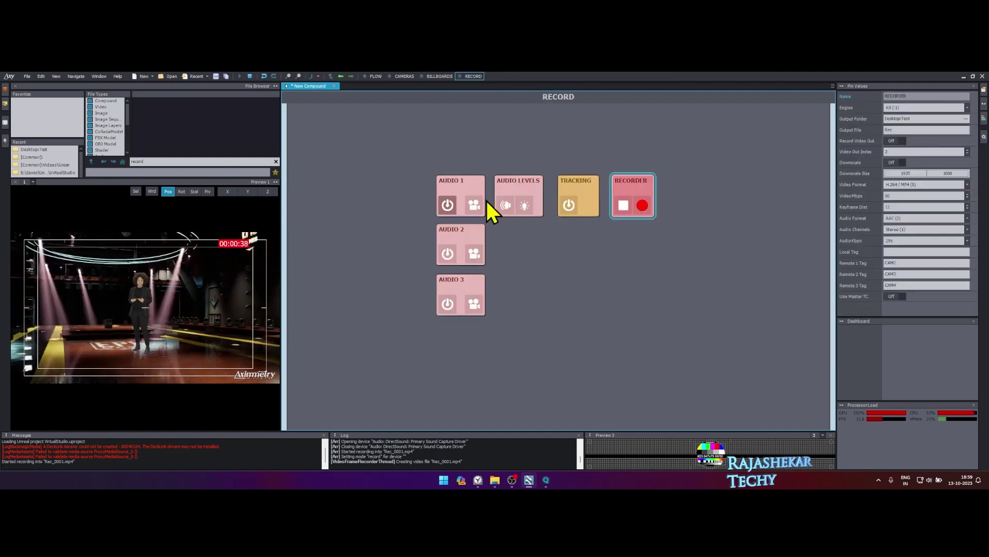
left_click(623, 205)
Bring up MagicQ, and open the camera controls of the UEAxi_VS_Test.xcomp compound in Aximmetry.
left_click(547, 480)
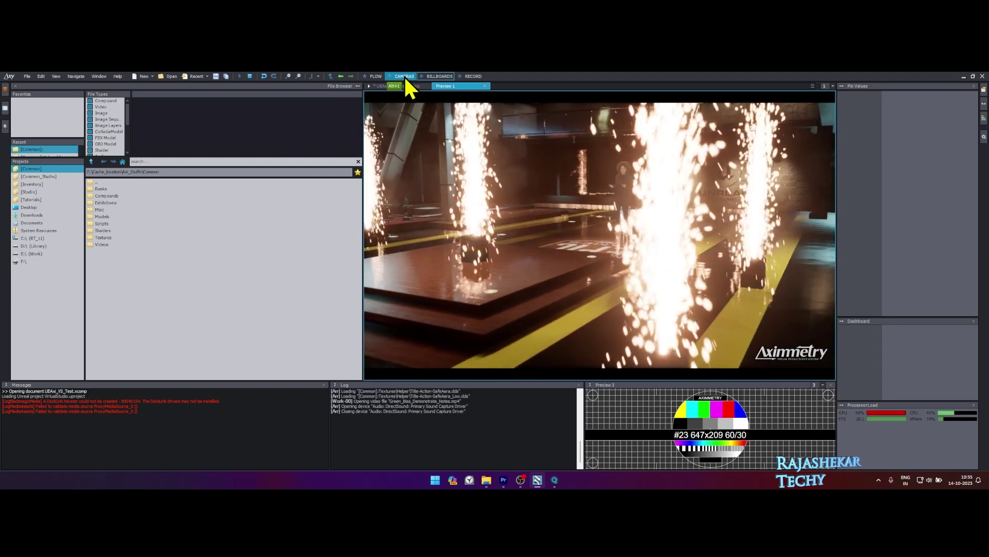
left_click(405, 78)
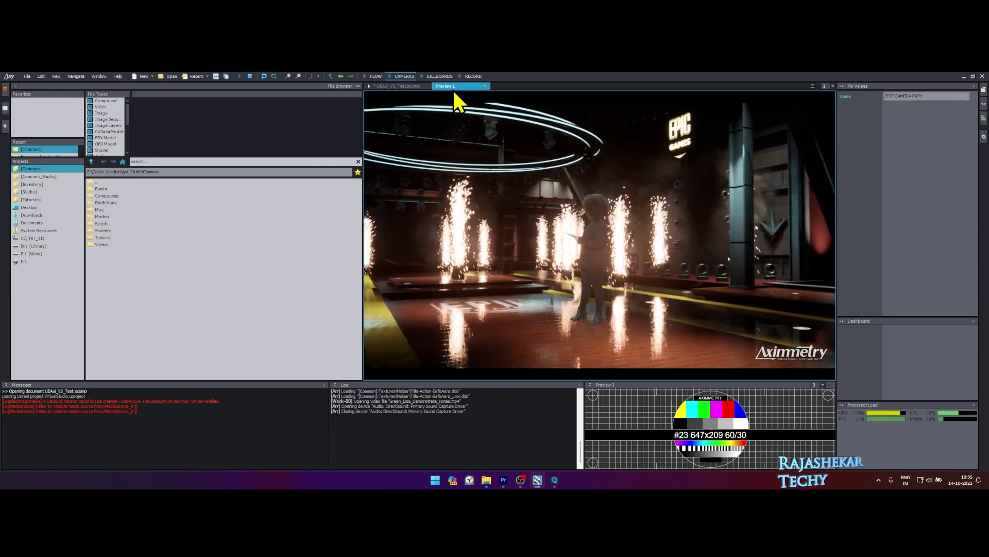